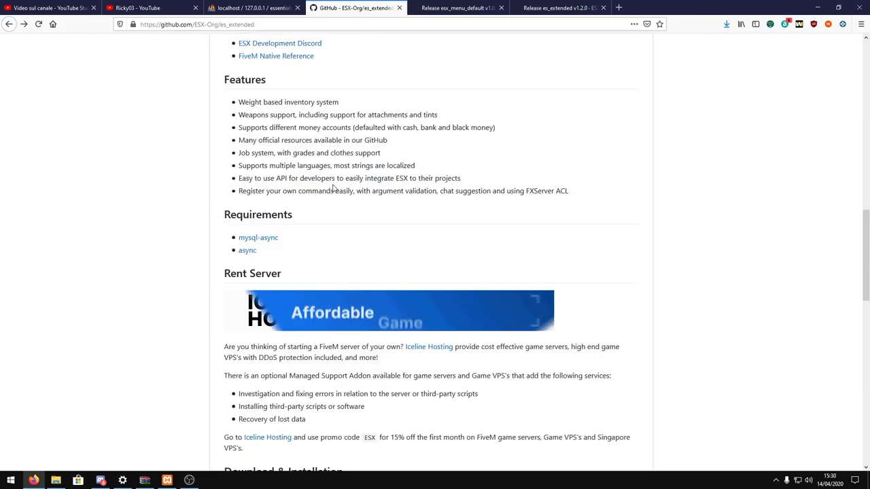
Open the mysql-async and async links from the es_extended README's requirements in separate new tabs
right_click(274, 240)
click(305, 244)
right_click(248, 252)
click(285, 257)
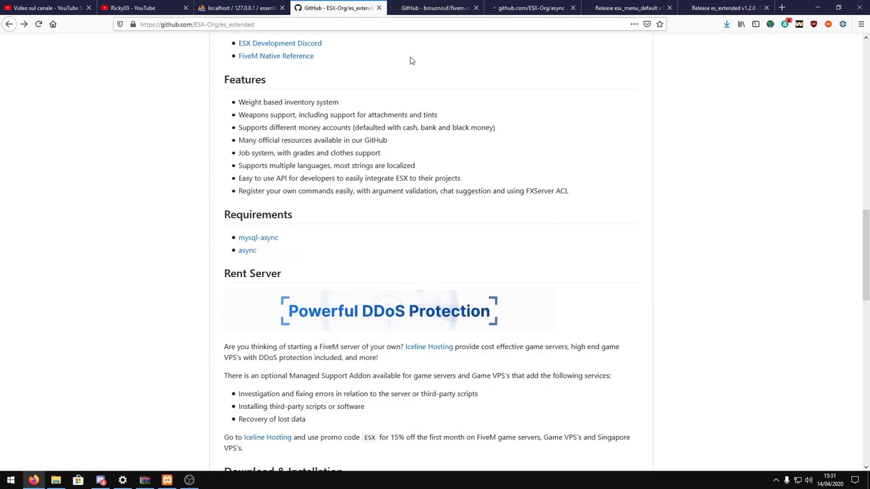
scroll(333, 310, down, 1)
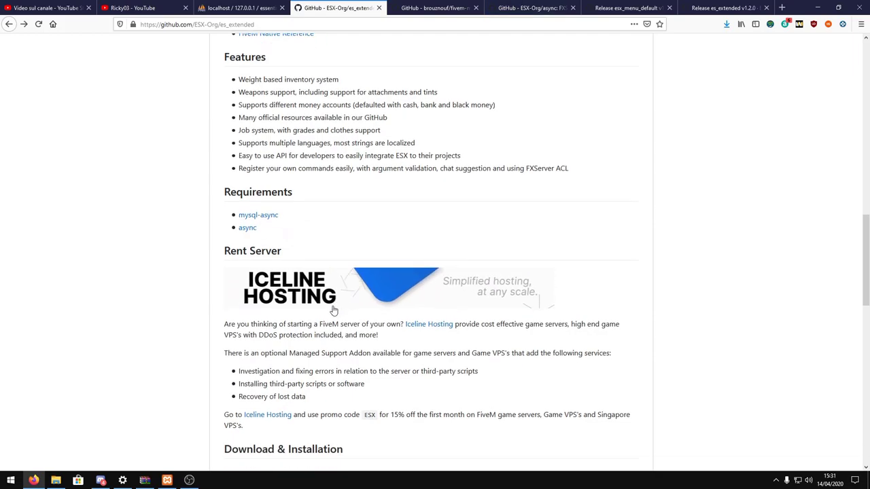
scroll(333, 310, down, 7)
scroll(408, 238, up, 4)
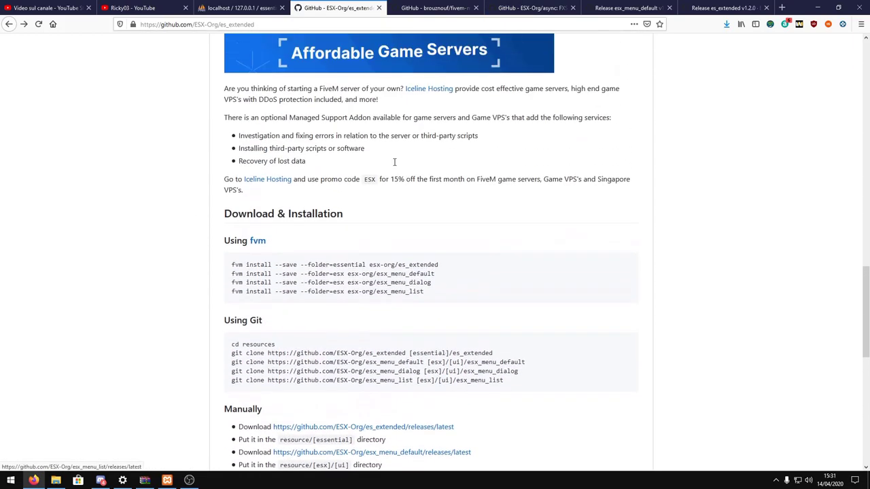
scroll(384, 199, up, 5)
Look through the fivem-mysql-async README, covering its installation, configuration and usage sections
key(ctrl+Tab)
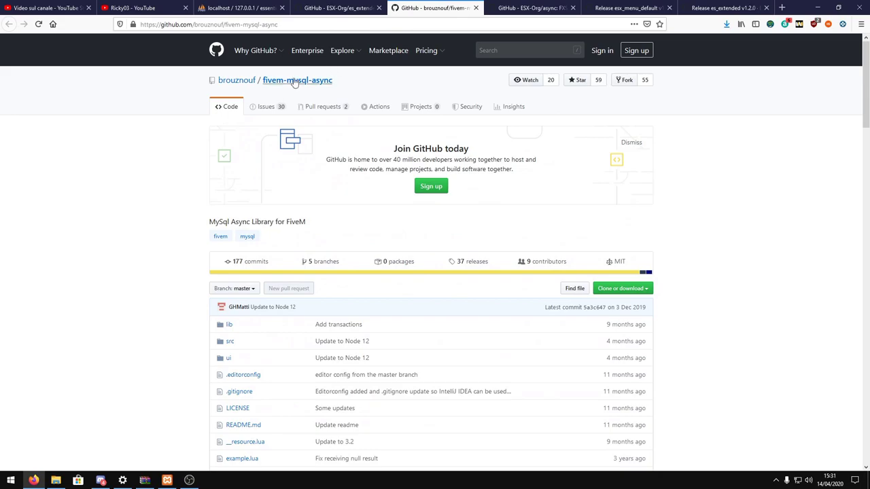
scroll(388, 232, down, 2)
scroll(389, 232, down, 10)
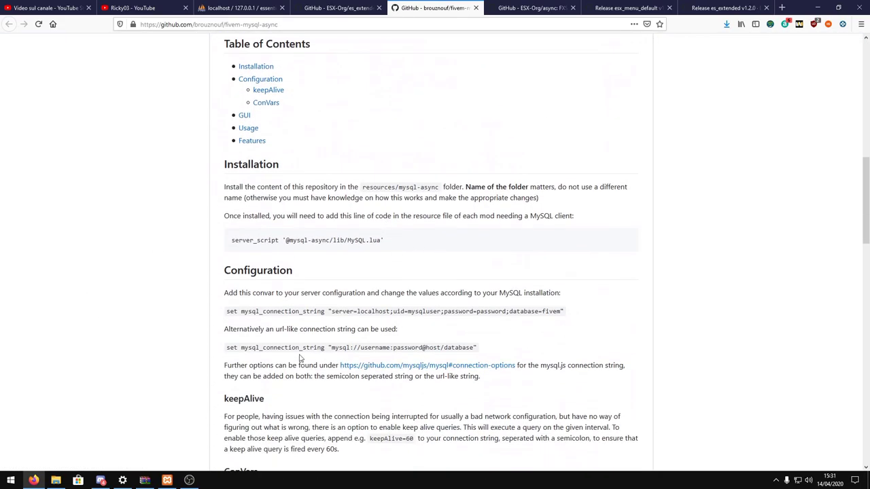
scroll(296, 362, down, 6)
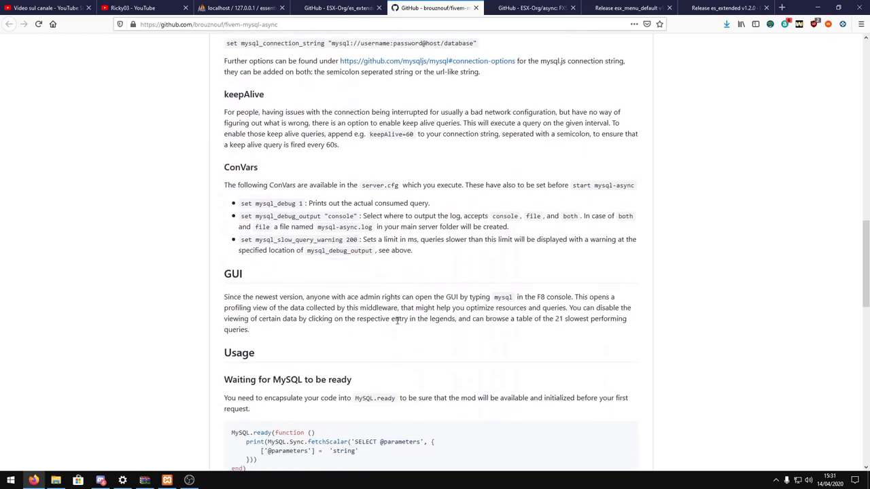
scroll(398, 321, down, 10)
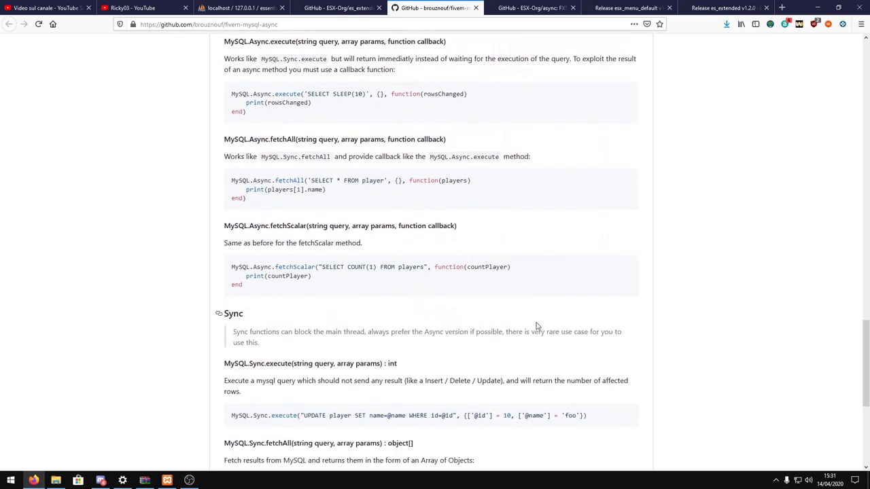
scroll(578, 305, down, 4)
scroll(668, 191, up, 20)
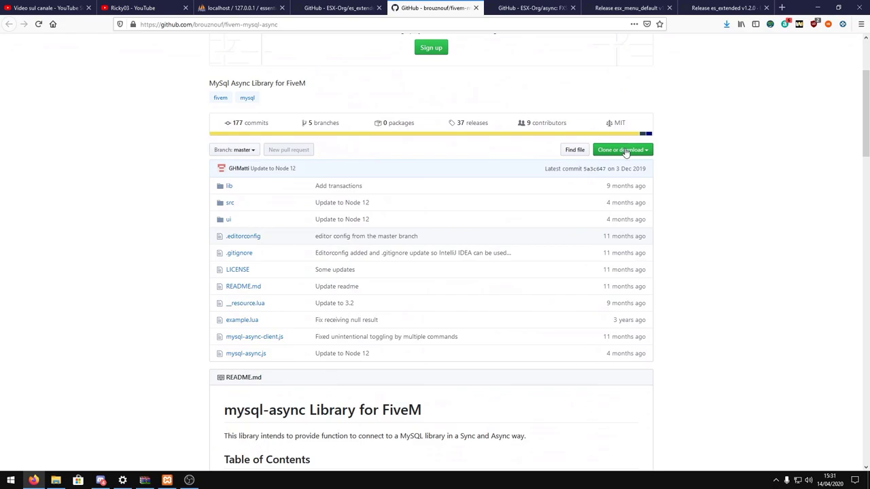
Download the fivem-mysql-async repository as a ZIP, open it with WinRAR and enter the fivem-mysql-async-master folder
click(625, 151)
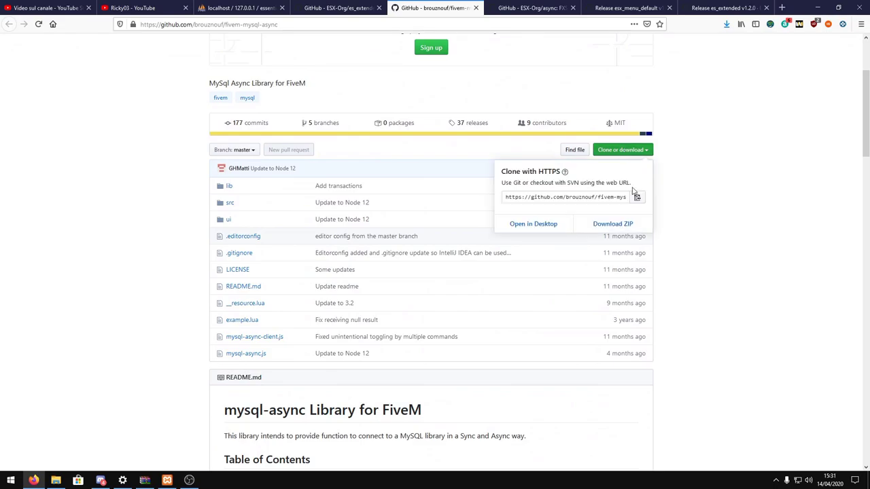
click(622, 231)
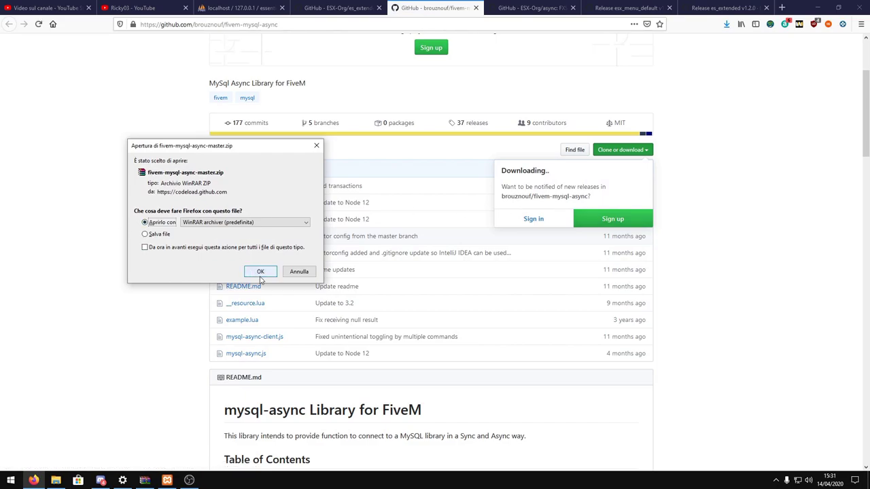
click(260, 272)
double_click(59, 128)
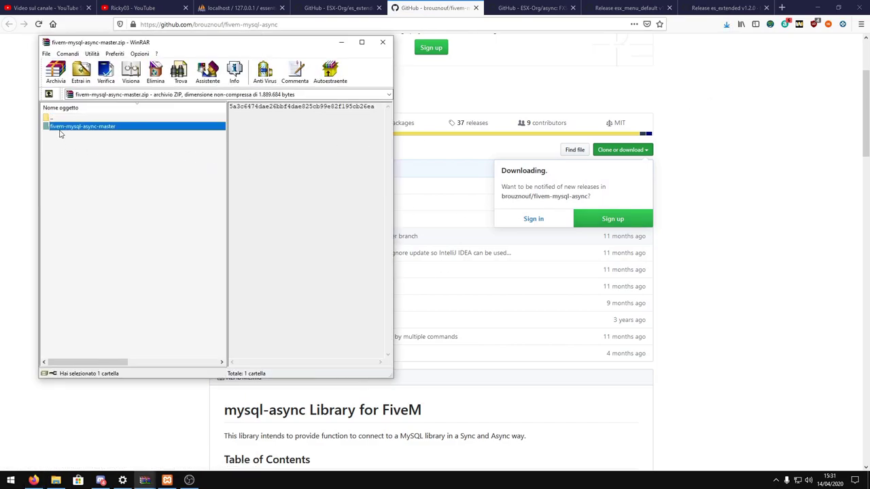
double_click(170, 117)
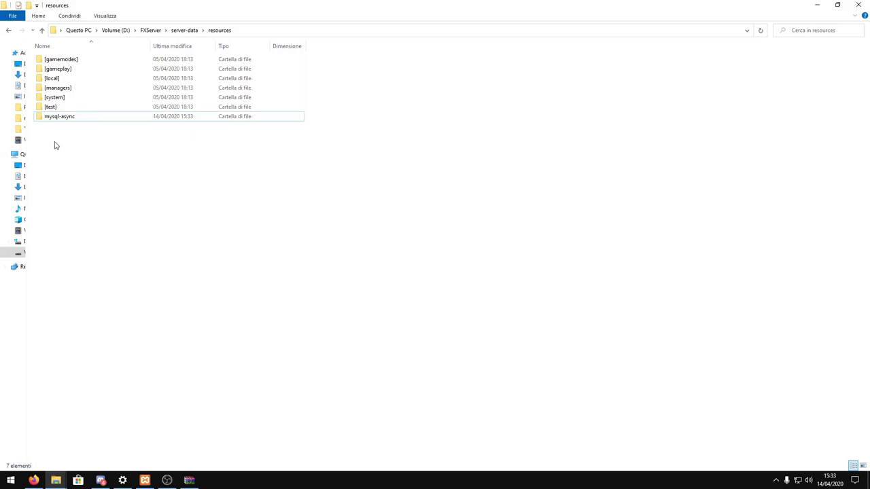
Inspect the files inside the mysql-async folder, then return to the server's resources folder
click(54, 120)
double_click(76, 119)
drag(136, 239, 264, 60)
click(150, 252)
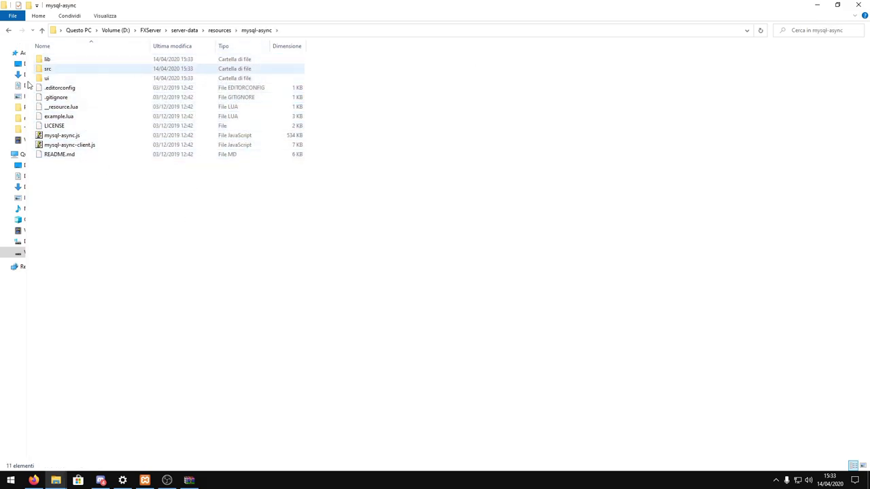
click(40, 31)
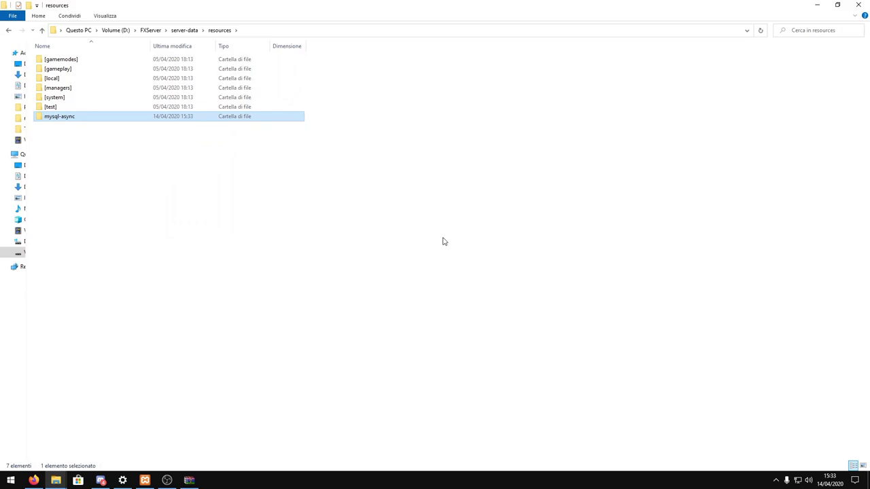
Switch to Firefox, download the ESX-Org async repository as a ZIP, open it with WinRAR and check the async-master folder's contents
key(alt+Tab)
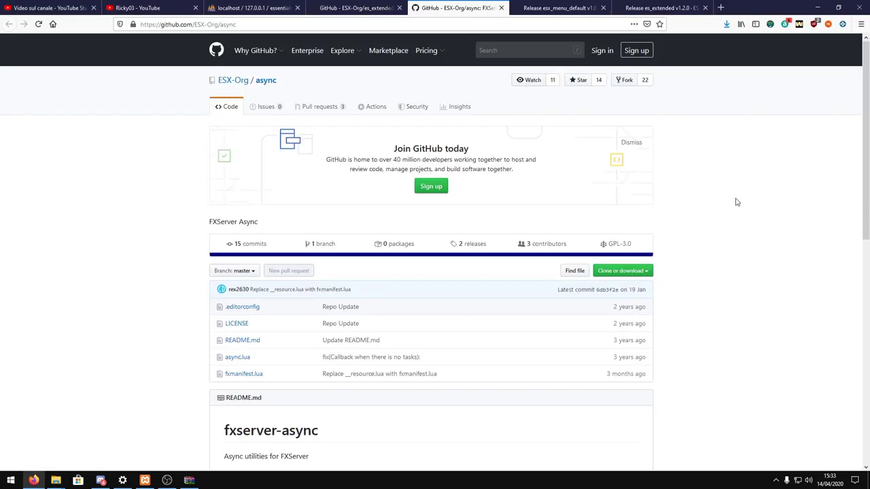
scroll(646, 203, down, 7)
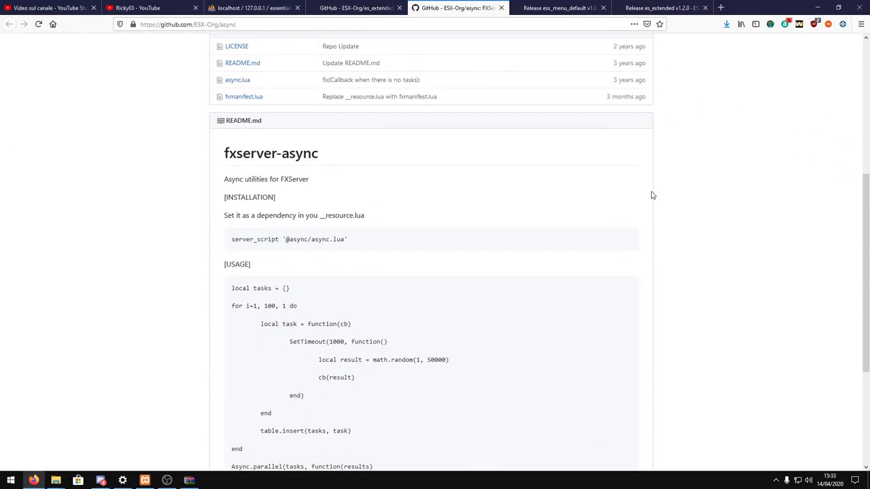
scroll(649, 194, up, 4)
scroll(649, 193, up, 3)
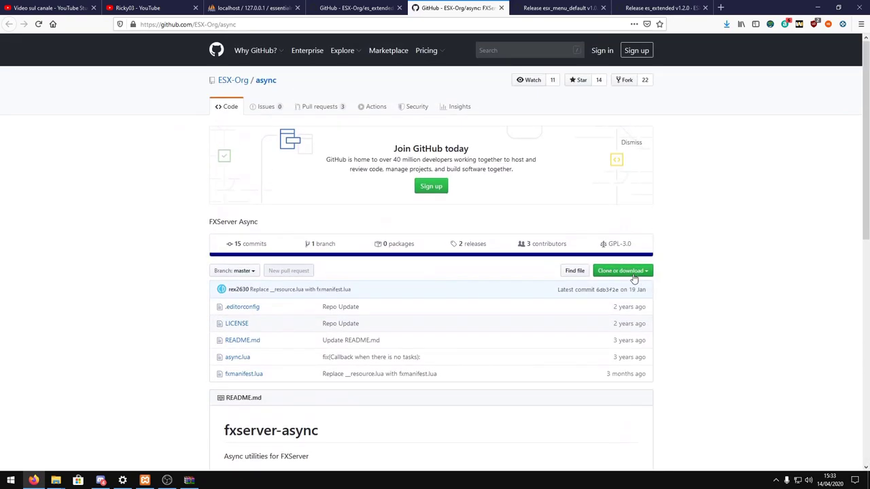
click(635, 272)
click(632, 345)
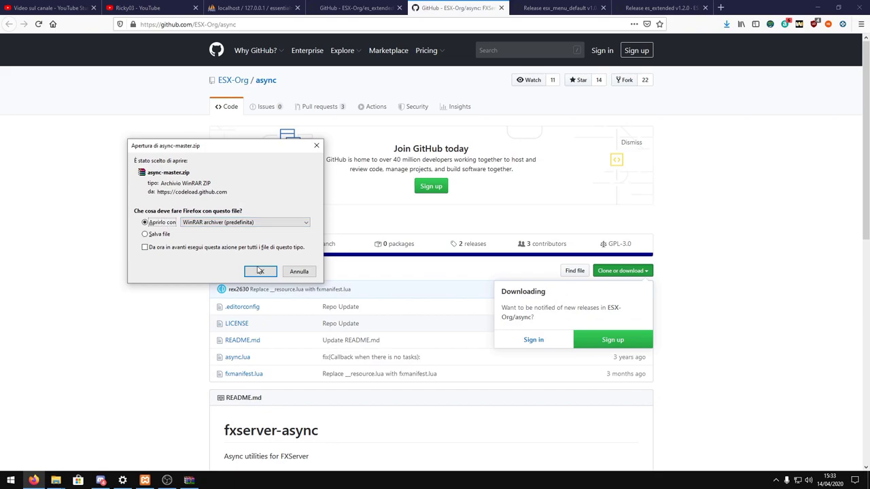
click(260, 271)
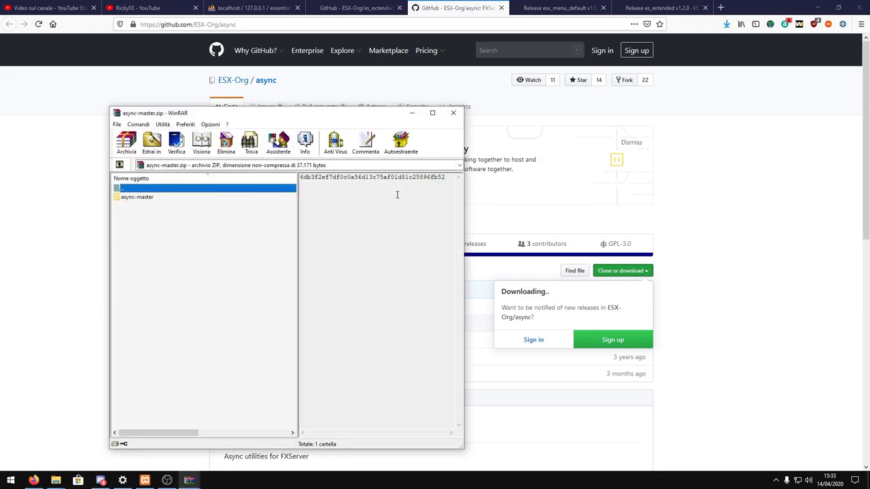
double_click(148, 197)
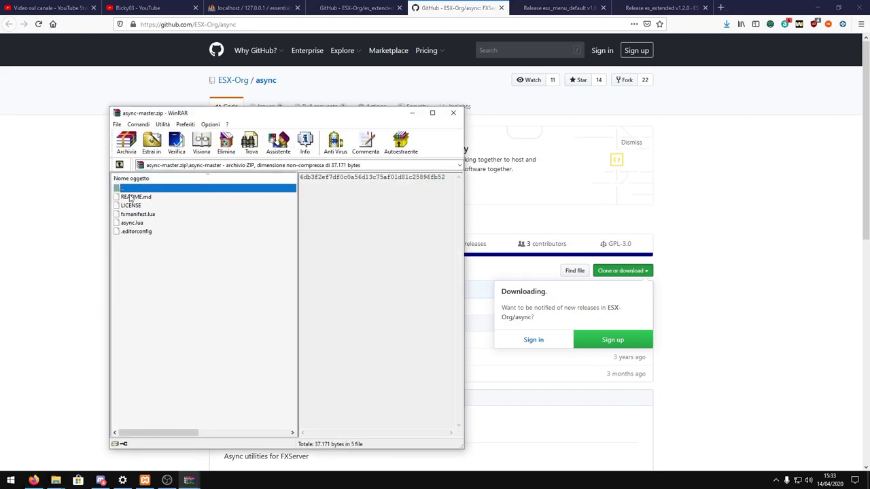
double_click(129, 190)
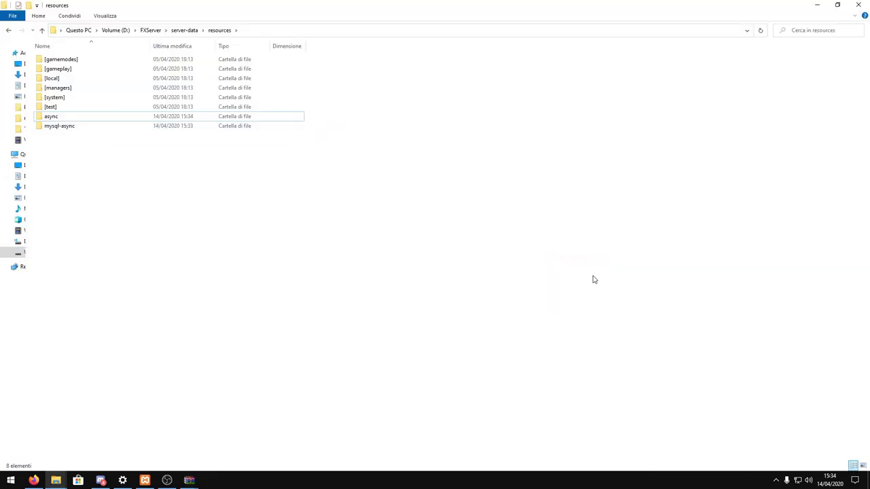
Check the name of the async folder in the server's resources directory
click(59, 119)
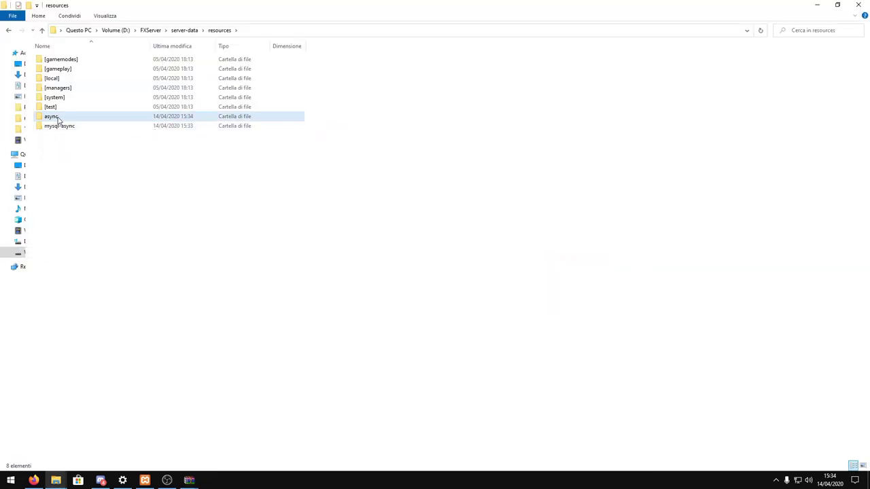
ctrl+click(52, 117)
click(51, 119)
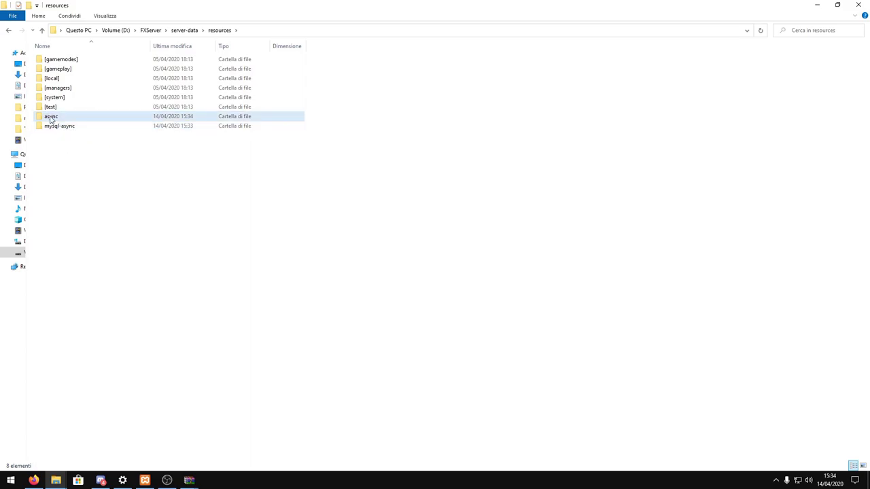
click(252, 277)
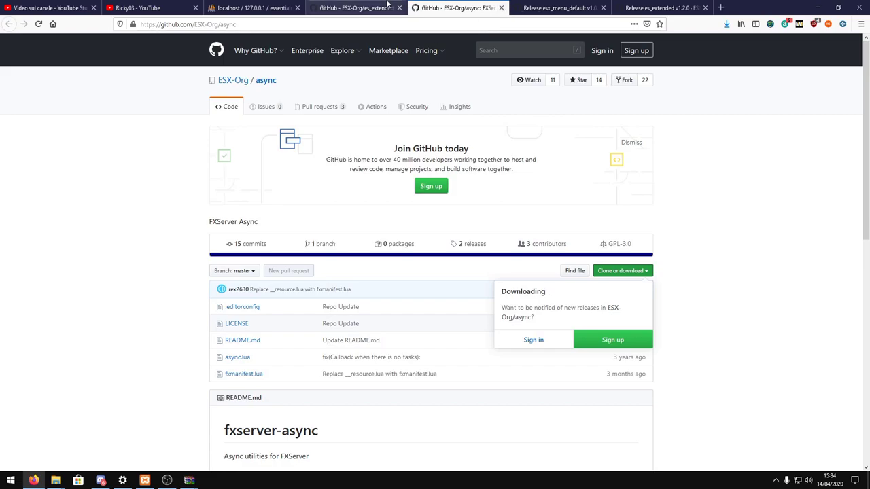
Close the async repository page in Firefox and go back to the manual download instructions in the es_extended README
click(501, 8)
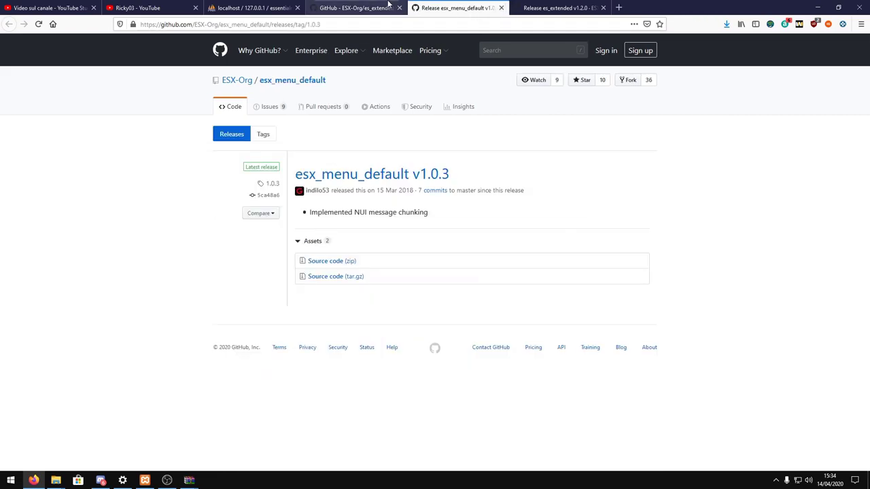
click(353, 8)
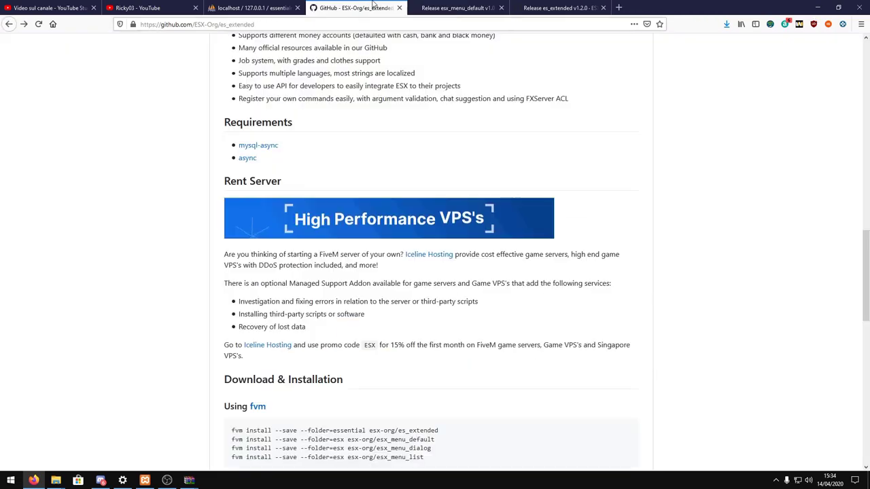
scroll(843, 155, down, 5)
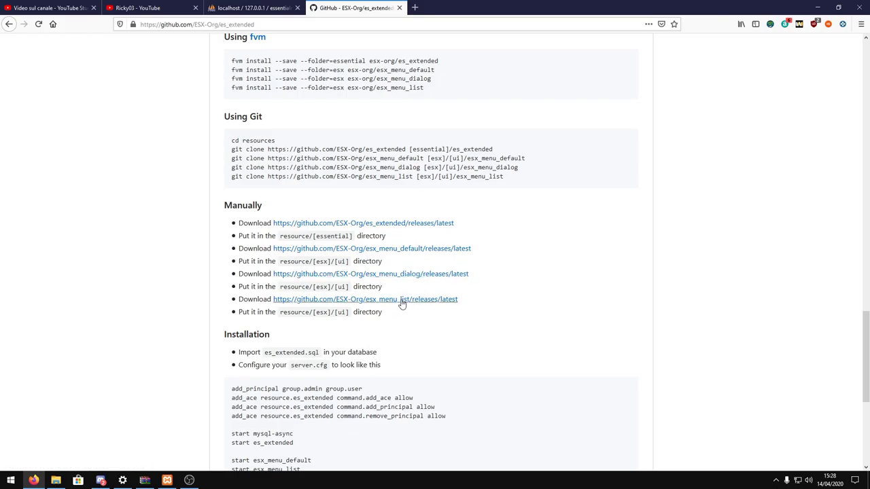
drag(169, 198, 516, 338)
click(530, 341)
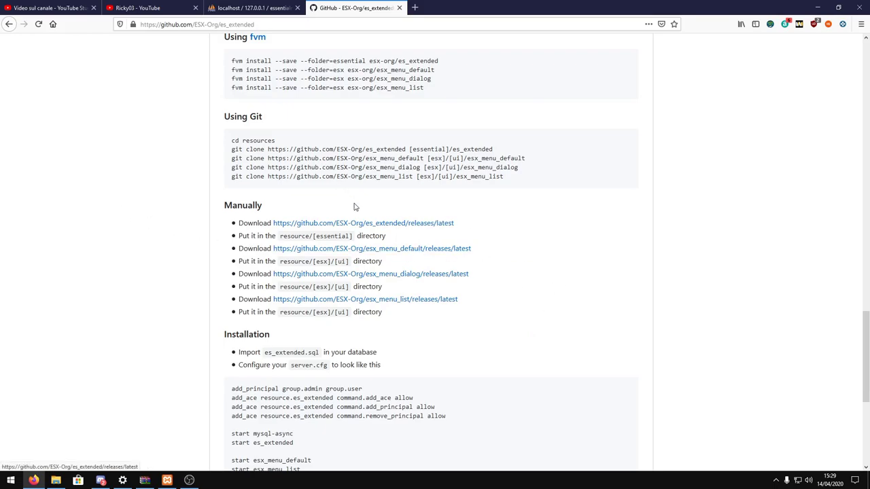
Open the latest es_extended release in a new tab and save its v1.2.0 source code as a ZIP
right_click(393, 224)
click(419, 232)
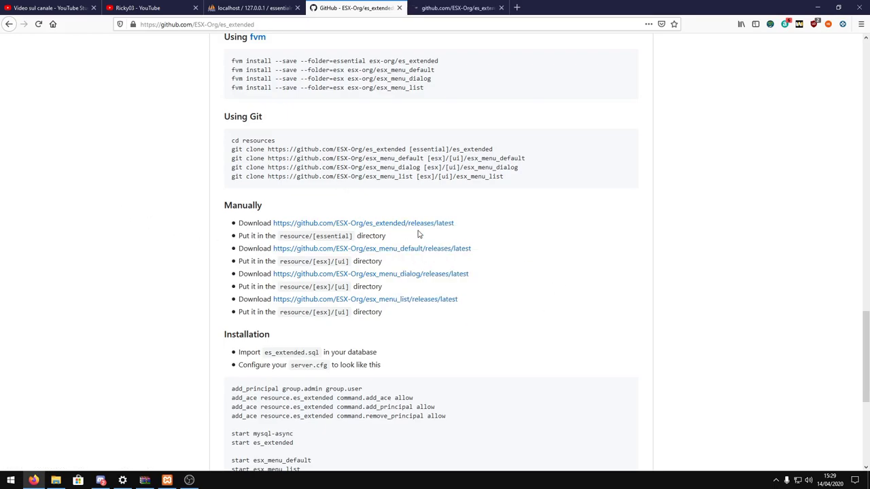
click(452, 8)
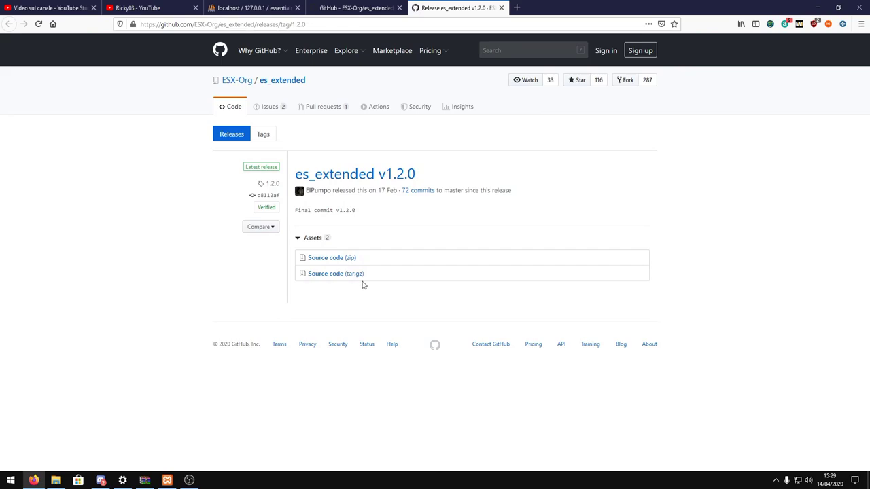
click(332, 258)
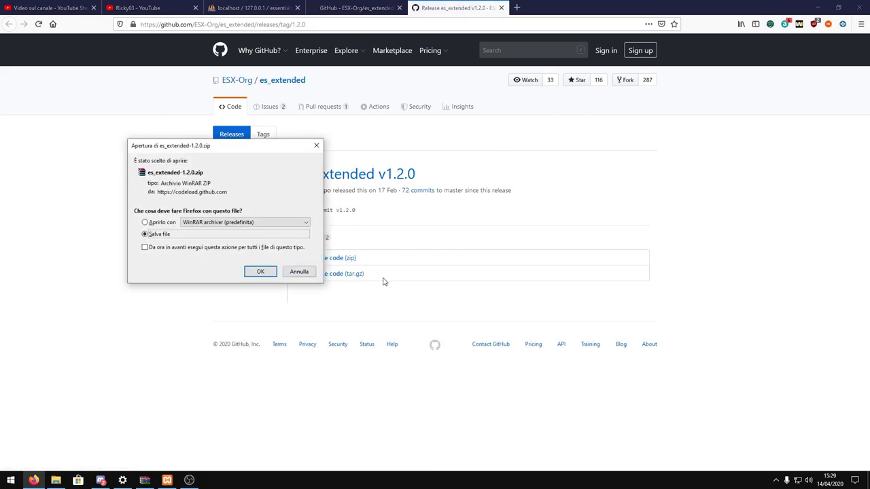
key(Return)
Open the latest esx_menu_default release in a new tab, download its v1.0.3 source code ZIP and return to the es_extended README
key(ctrl+Page_Up)
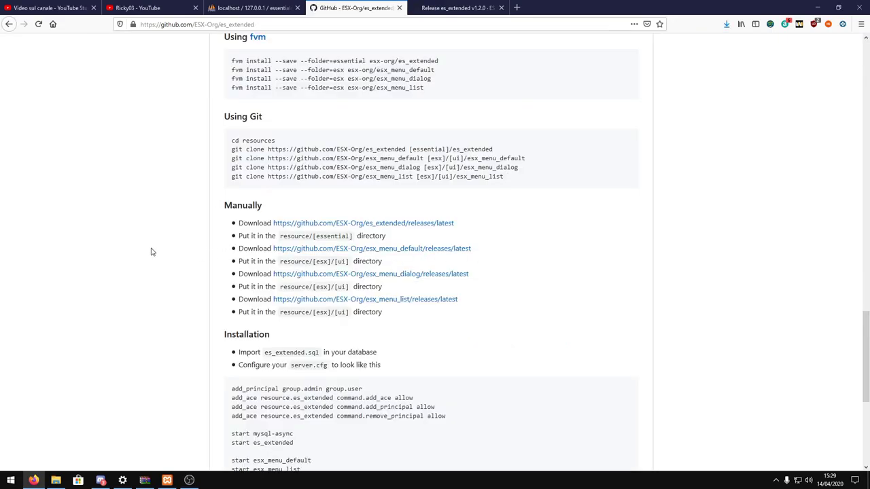
right_click(394, 255)
click(403, 258)
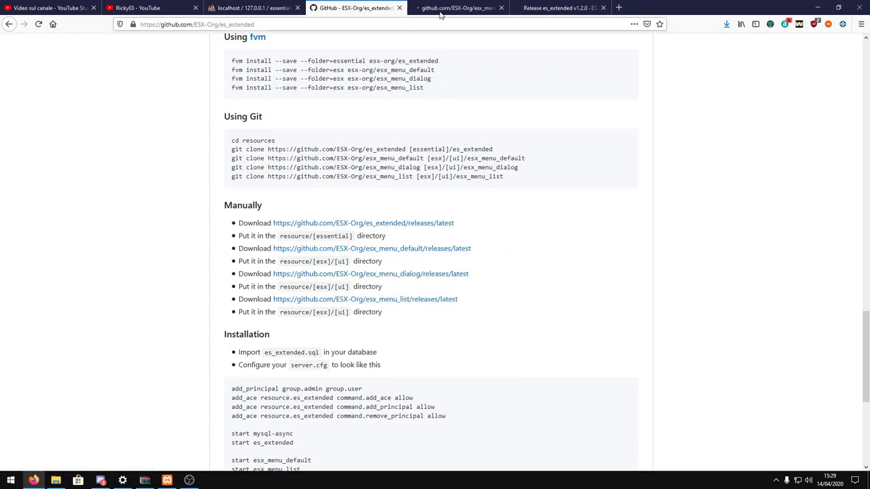
click(440, 8)
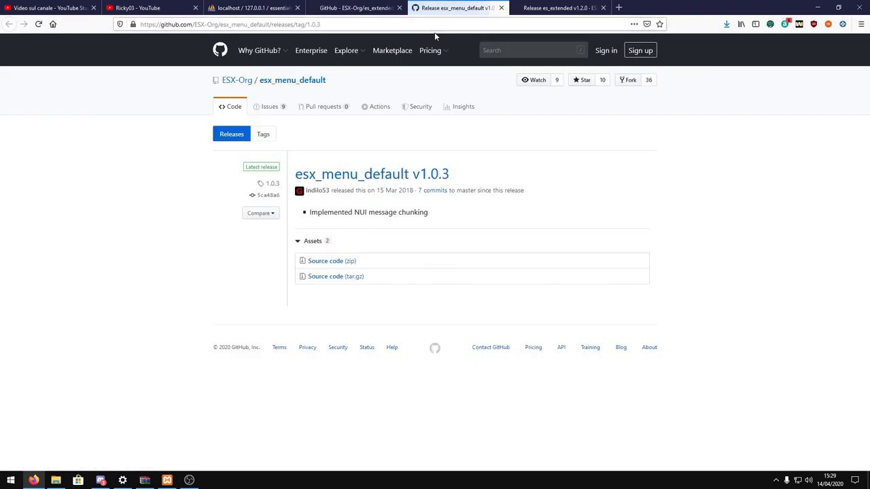
click(335, 266)
key(ctrl+shift+Tab)
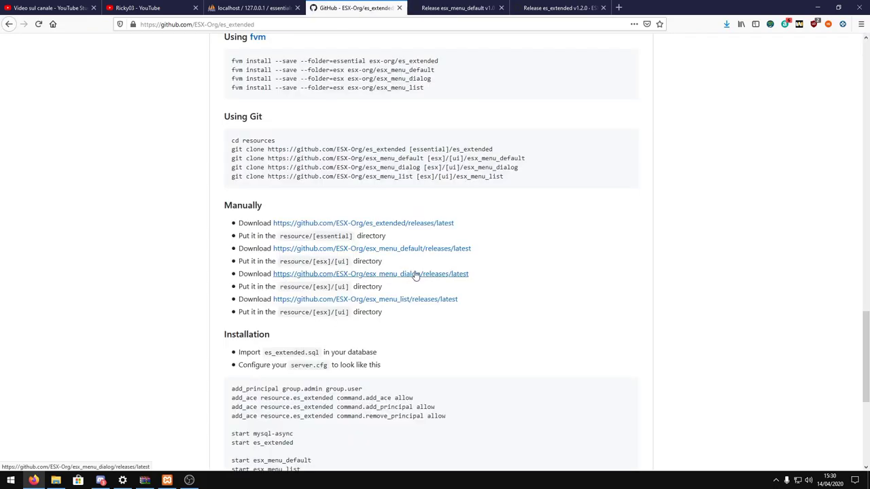
View the latest esx_menu_dialog and esx_menu_list release pages in turn, returning to the es_extended README after each
click(402, 275)
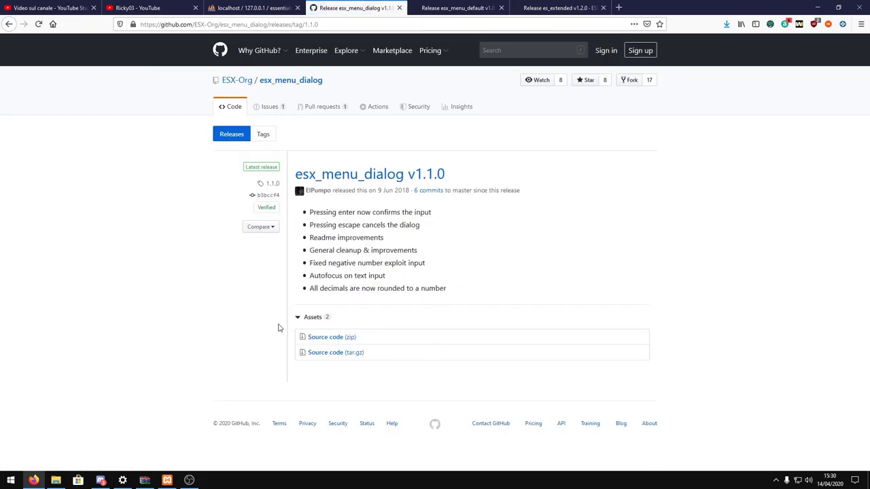
click(6, 24)
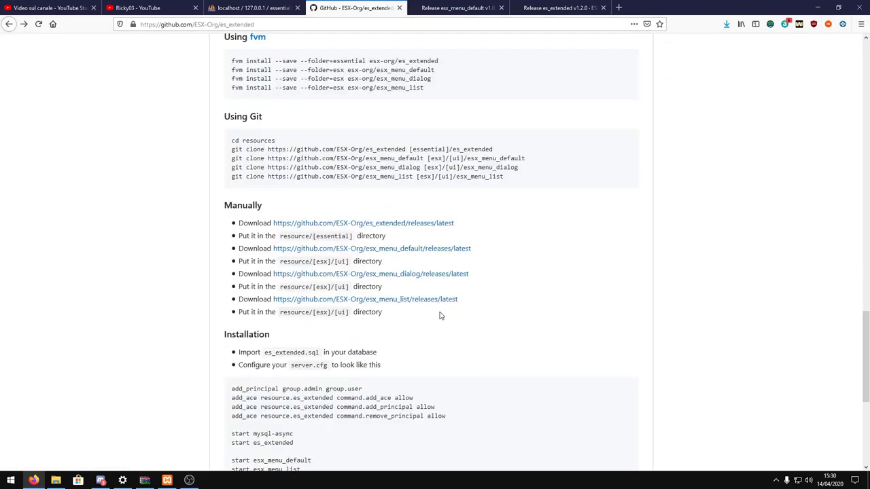
click(401, 300)
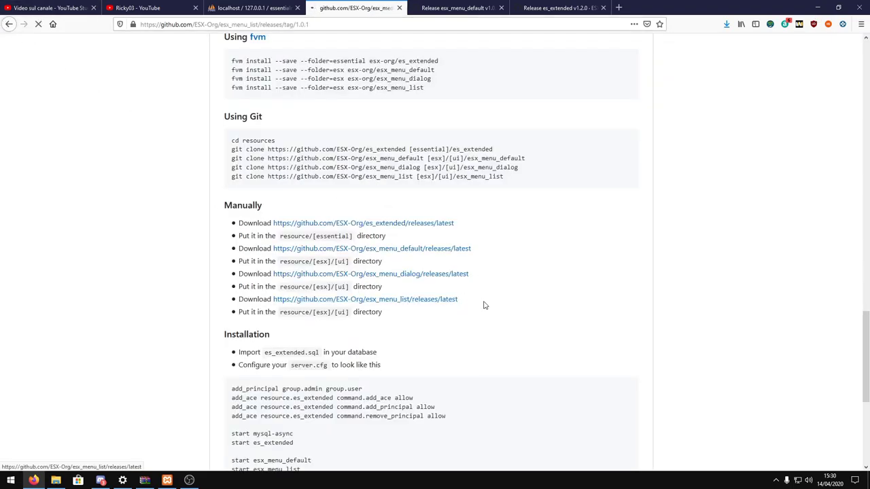
click(9, 24)
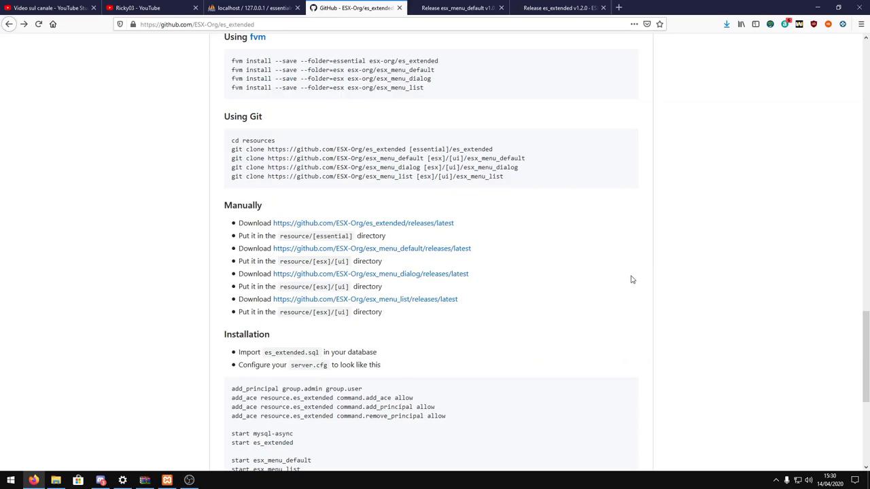
Review the manual download and installation instructions in the es_extended README
scroll(466, 290, down, 3)
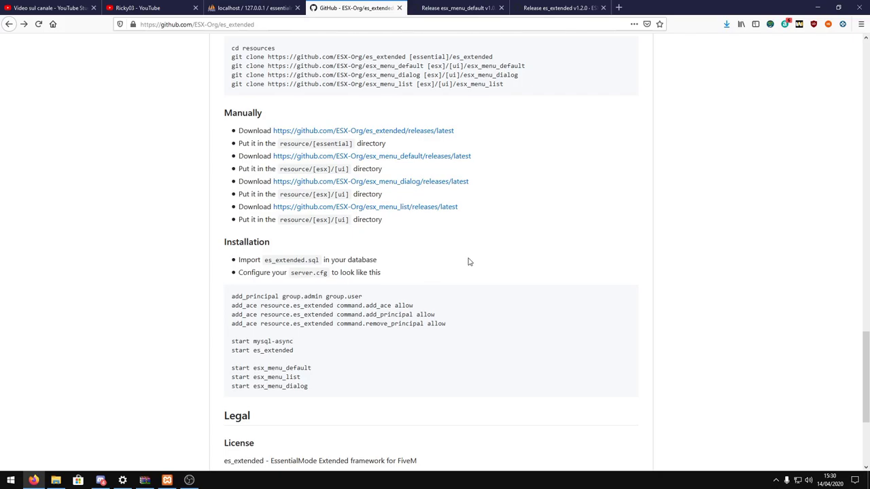
scroll(435, 250, down, 1)
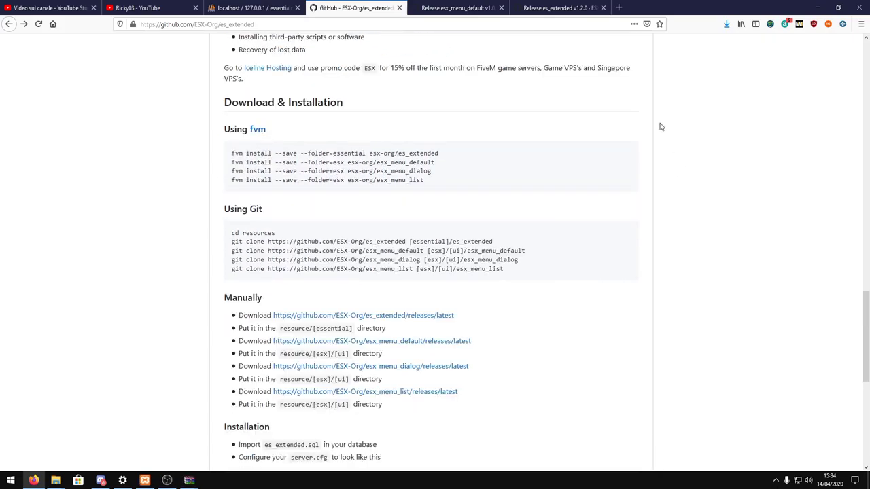
scroll(379, 314, down, 3)
drag(175, 228, 526, 330)
click(530, 330)
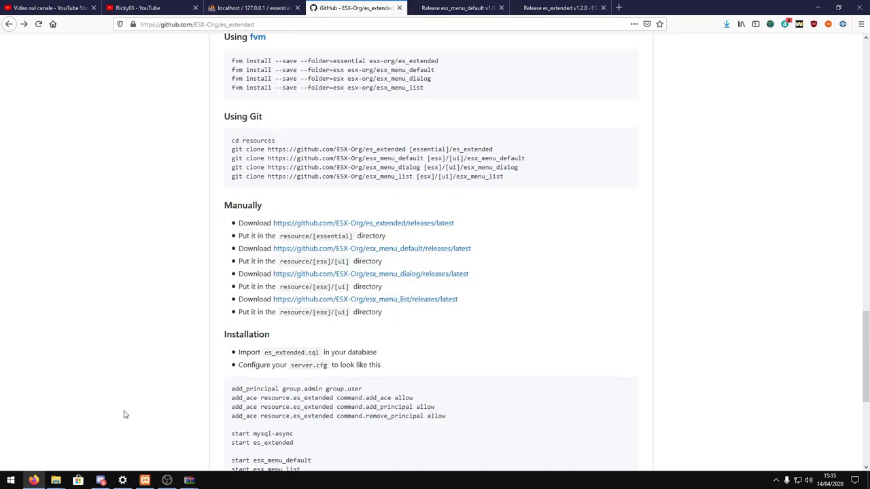
Switch to File Explorer, check the contents of es_extended inside the [essential] folder, and return to the resources directory
key(alt+Tab)
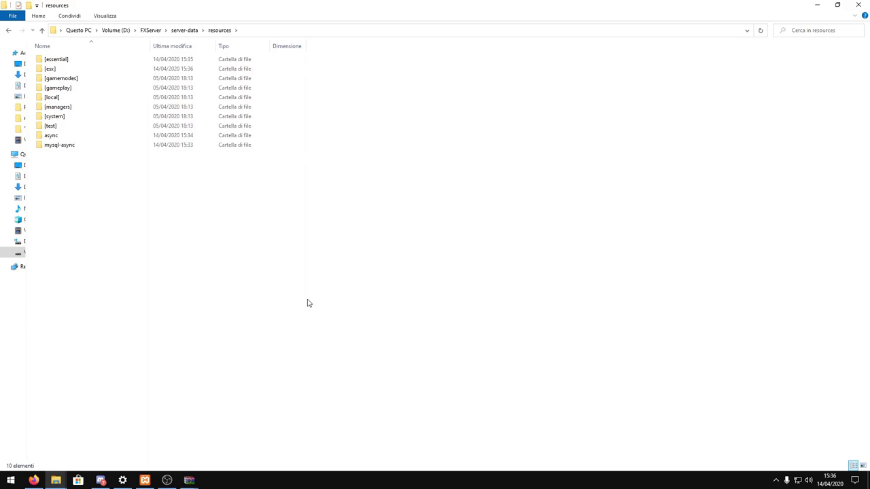
click(32, 481)
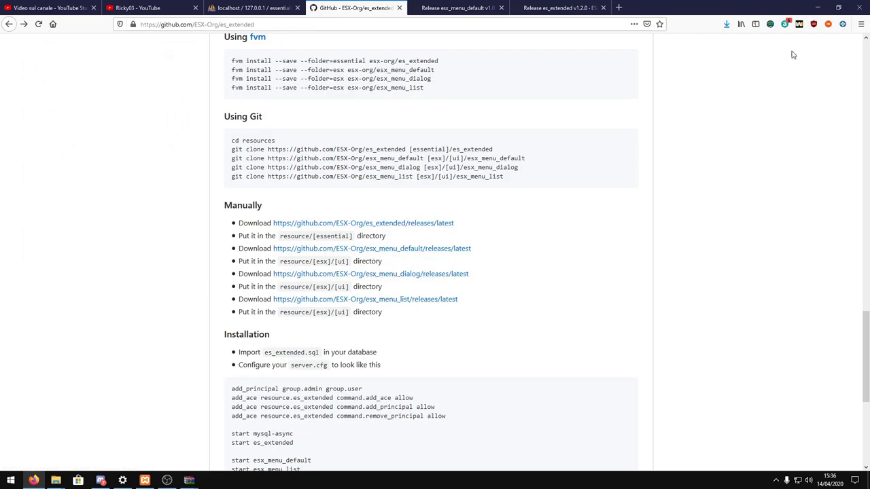
click(145, 481)
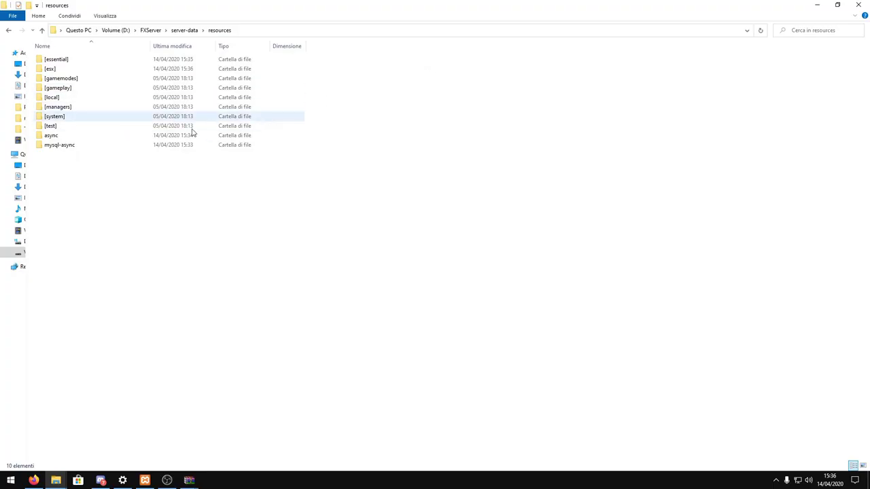
double_click(92, 62)
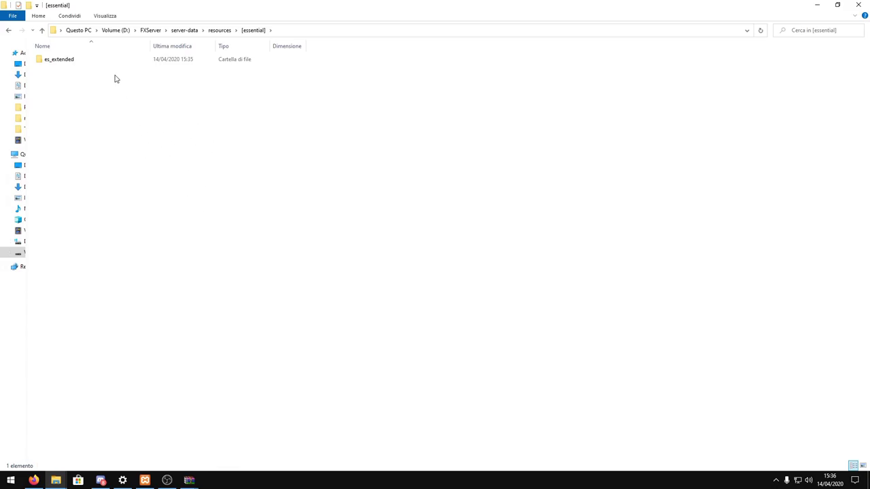
click(66, 63)
double_click(66, 63)
drag(102, 279, 212, 58)
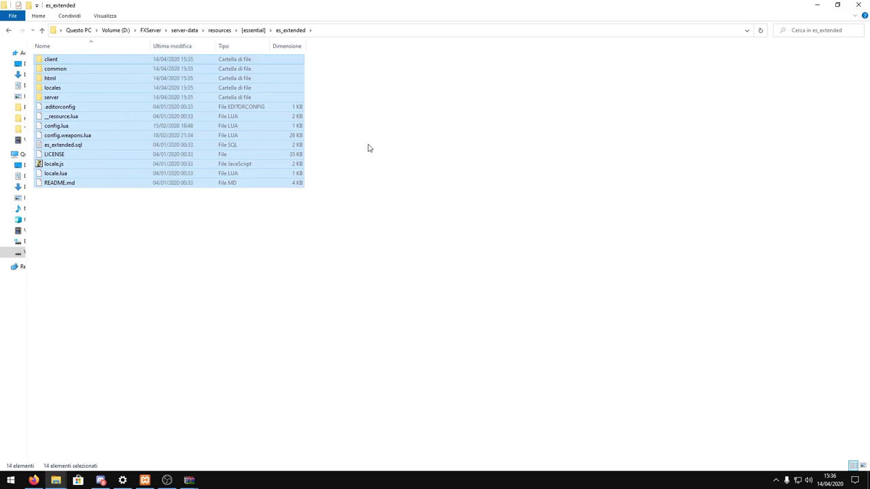
click(187, 281)
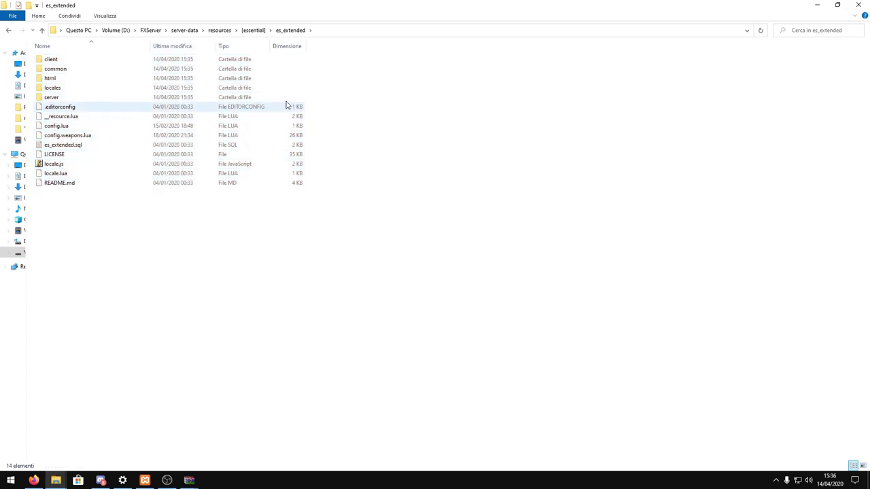
click(41, 30)
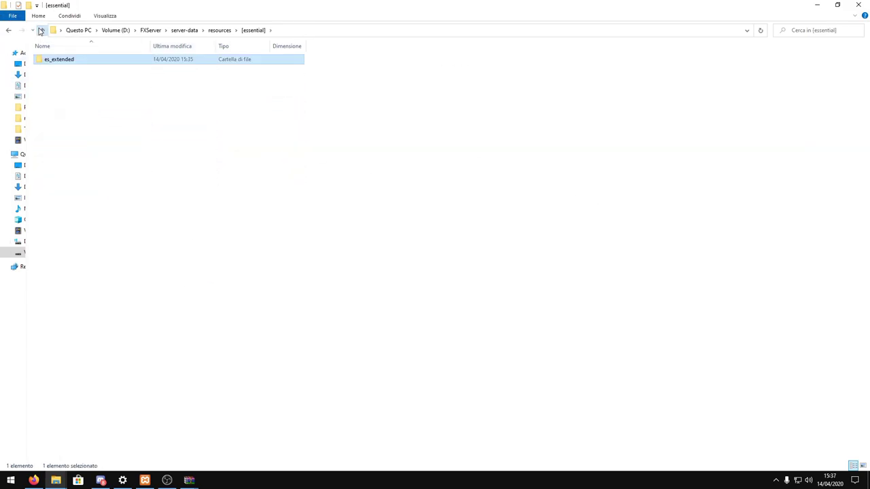
click(41, 31)
click(455, 127)
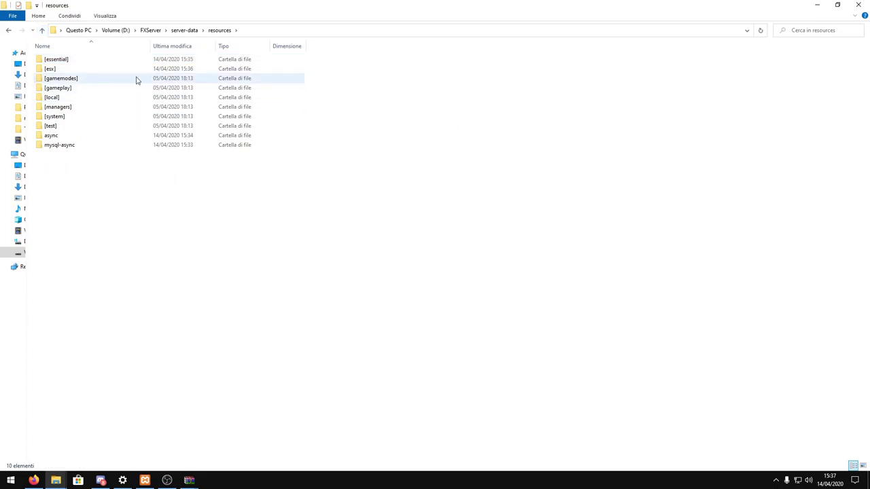
Check the menu resources in [esx]/[ui], including the contents of esx_menu_list, and return to the resources directory
double_click(68, 71)
drag(143, 269, 685, 78)
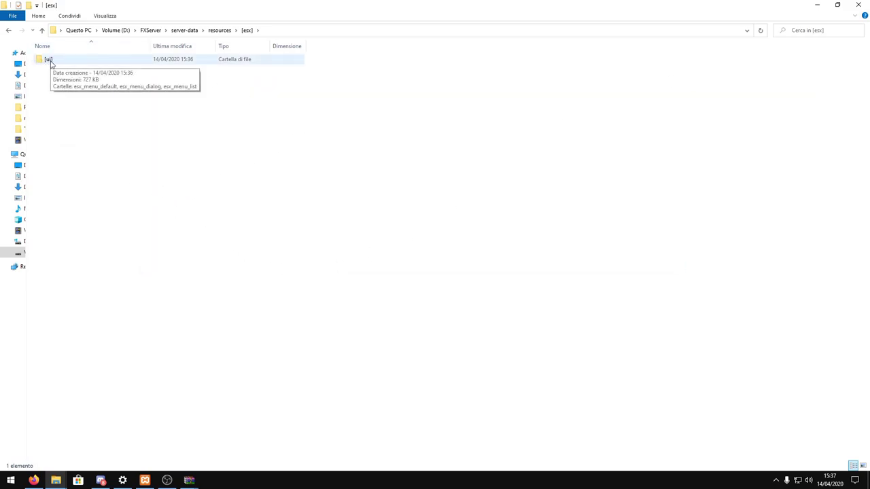
double_click(49, 61)
drag(67, 185, 169, 126)
drag(90, 116, 74, 86)
double_click(73, 79)
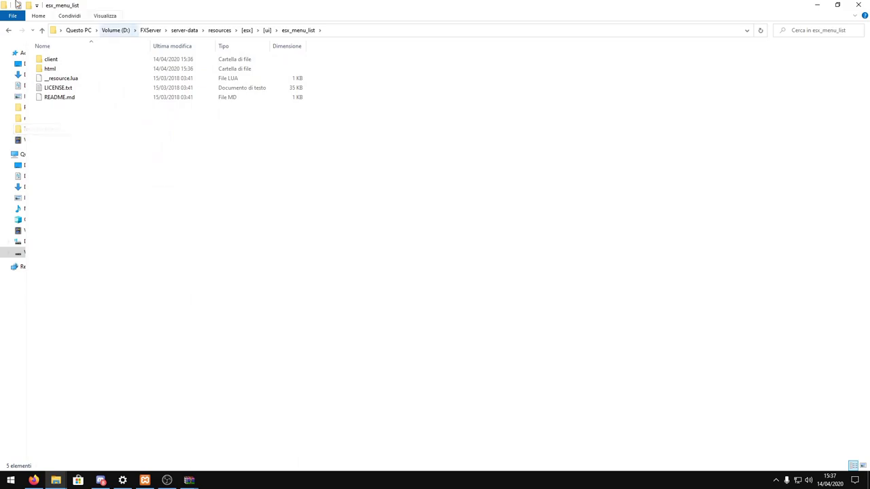
click(41, 30)
click(41, 29)
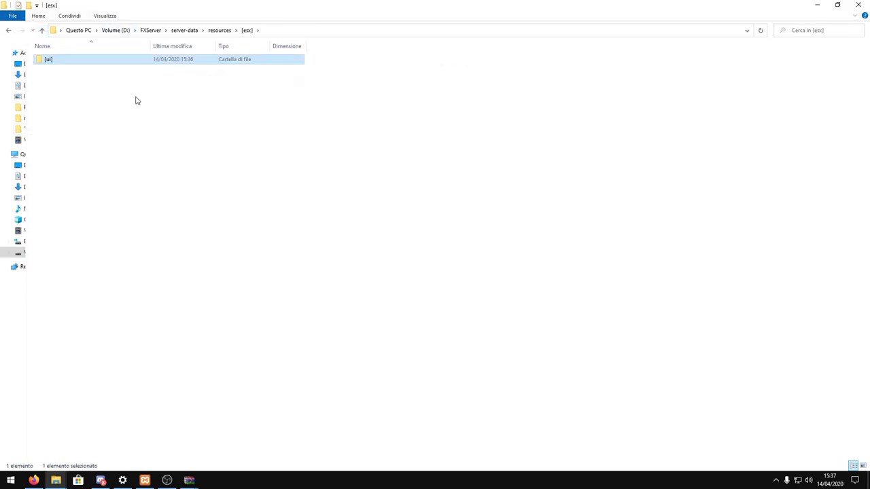
click(42, 30)
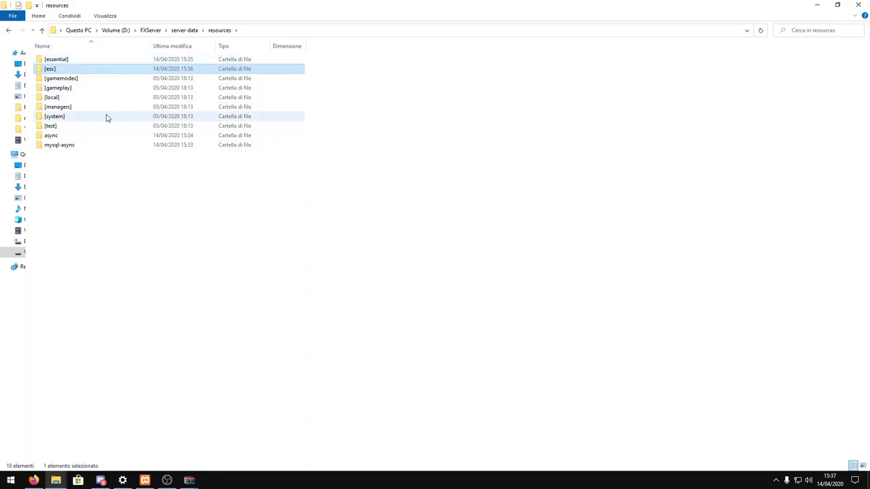
click(410, 176)
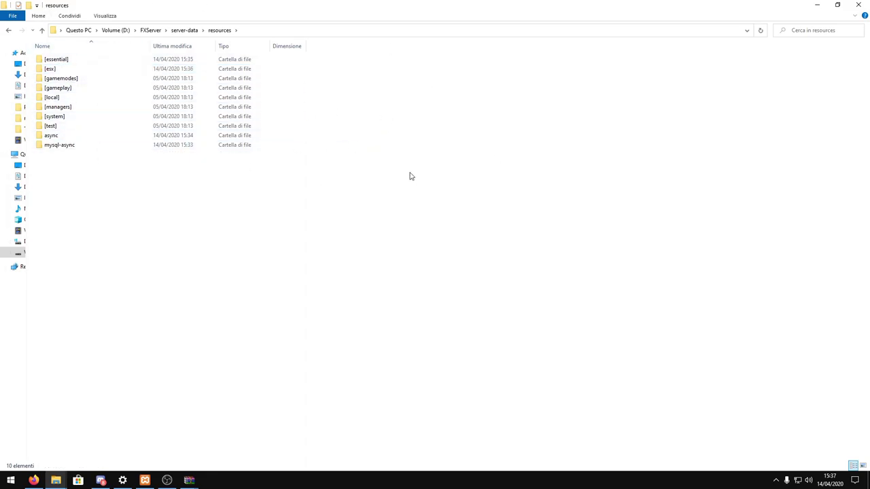
Open config.lua from [essential]/es_extended in Notepad (Blocco note) and examine its settings
double_click(72, 61)
double_click(72, 60)
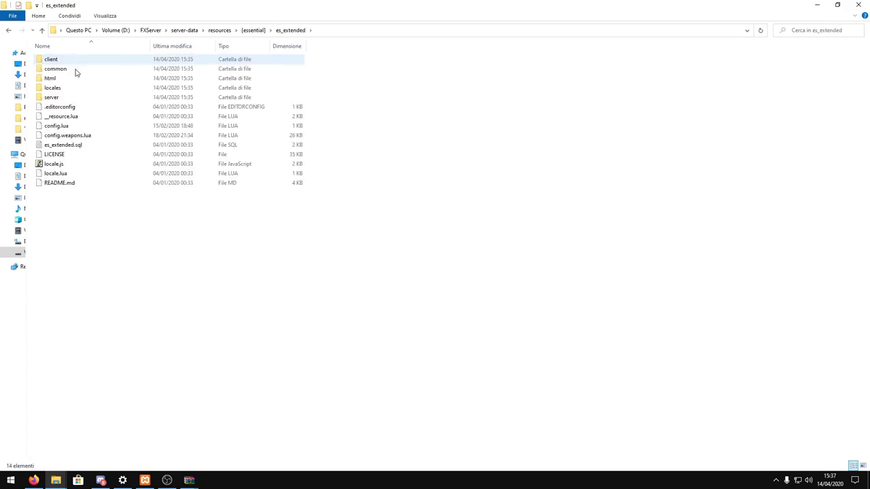
right_click(65, 128)
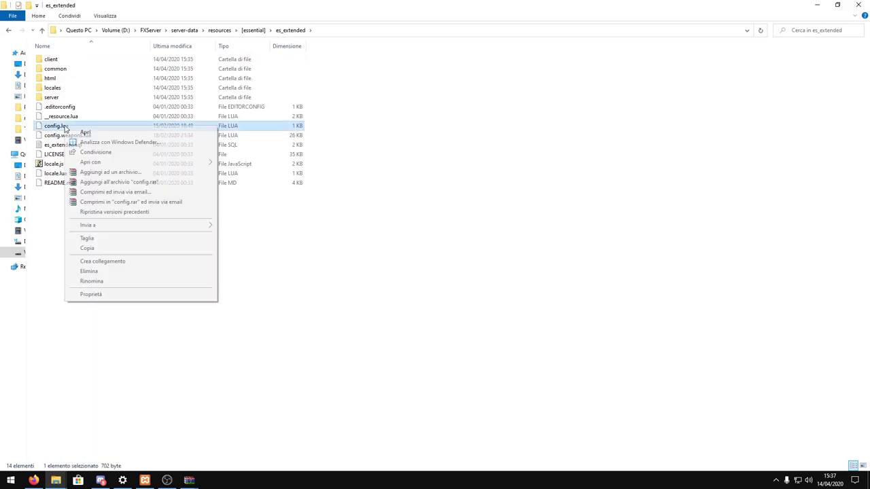
click(82, 131)
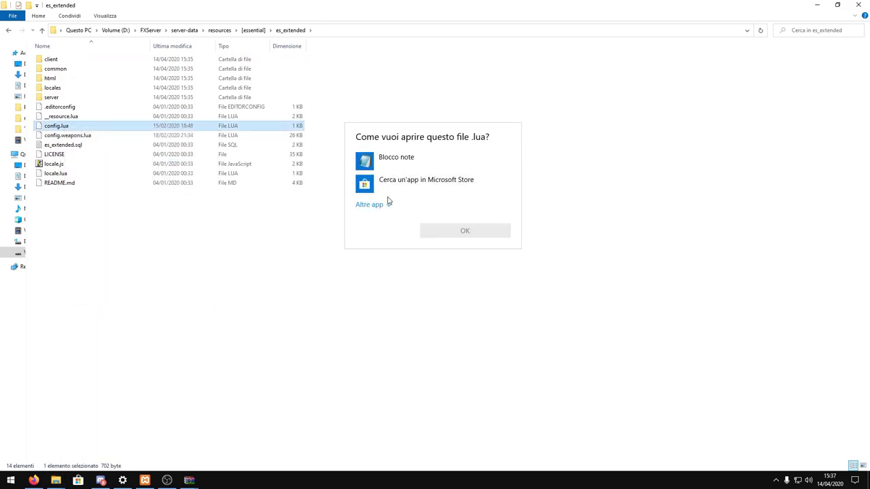
click(386, 165)
click(447, 231)
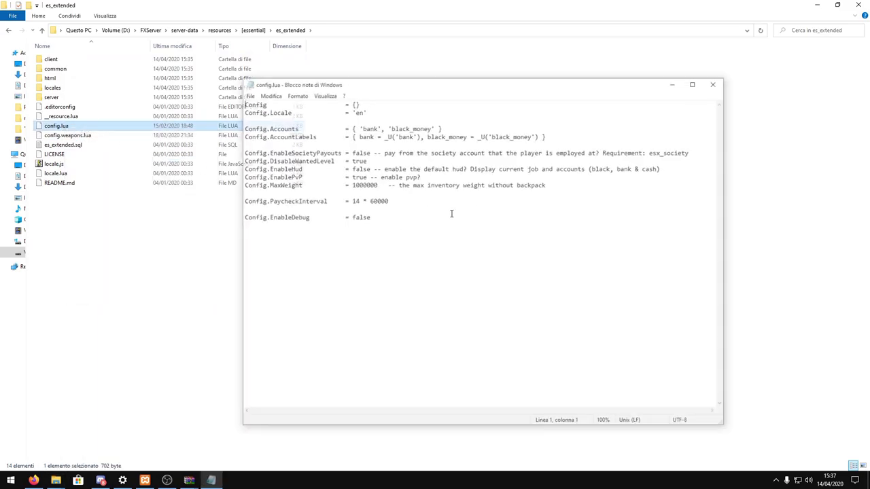
drag(394, 237, 360, 104)
click(404, 204)
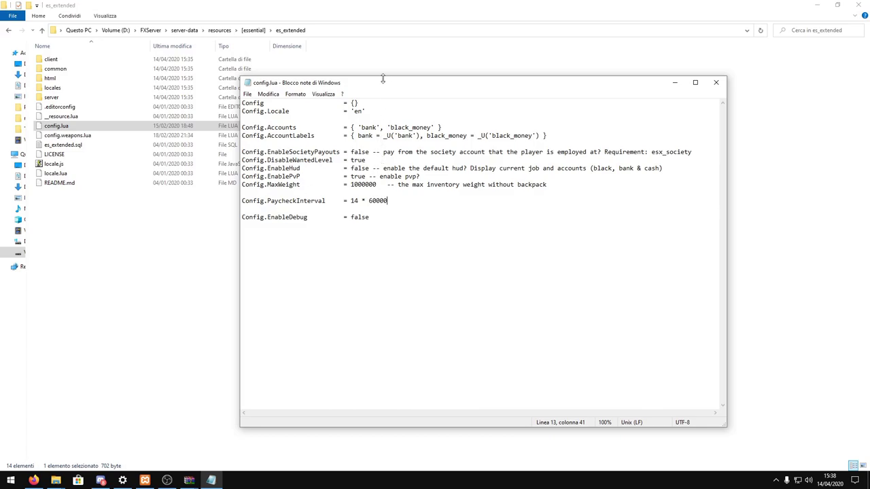
Move the config.lua window aside and examine the language files in the locales folder of es_extended
drag(403, 88, 447, 86)
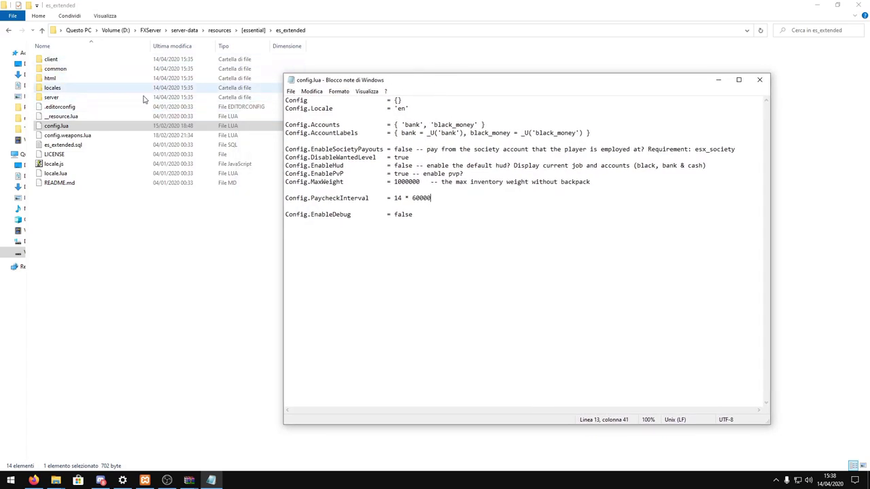
double_click(53, 88)
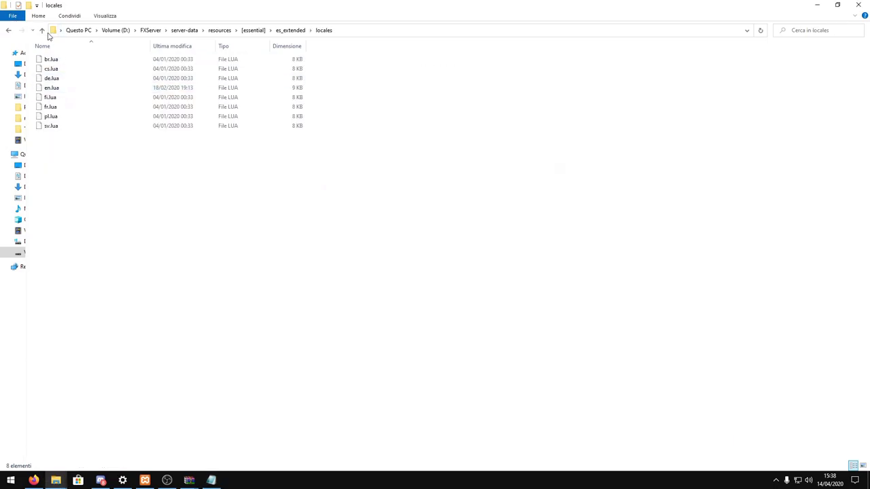
drag(70, 159, 97, 58)
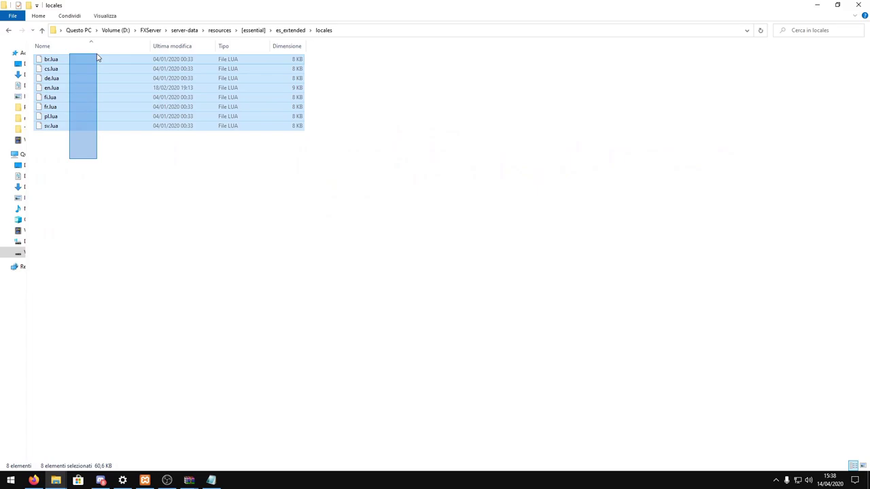
click(106, 167)
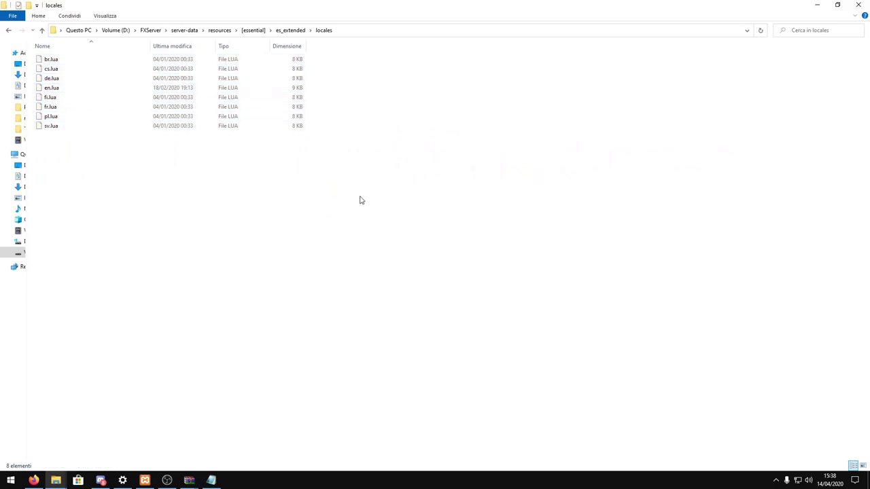
Open the en.lua language file from the locales folder in Notepad (Blocco note)
right_click(66, 89)
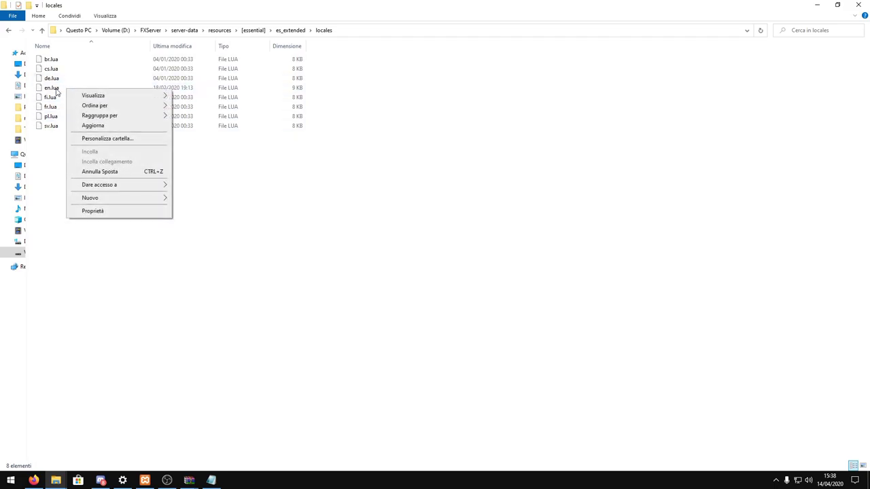
click(54, 87)
right_click(60, 89)
click(79, 93)
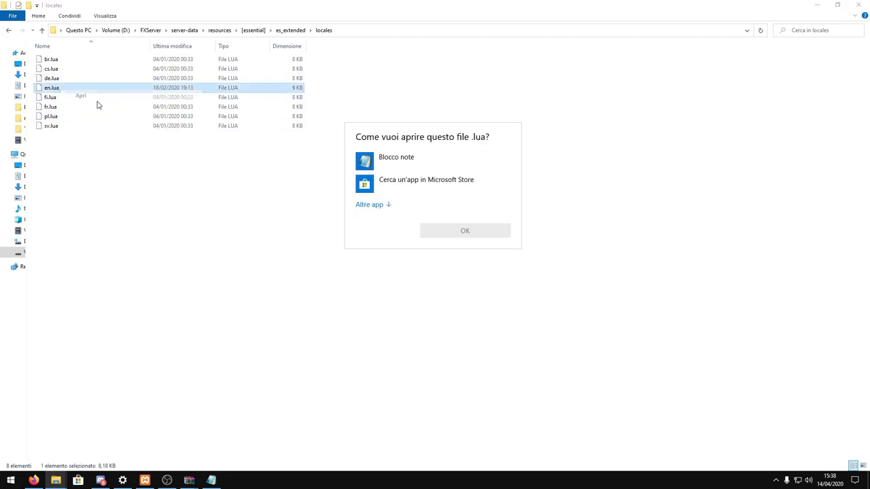
click(395, 163)
click(464, 230)
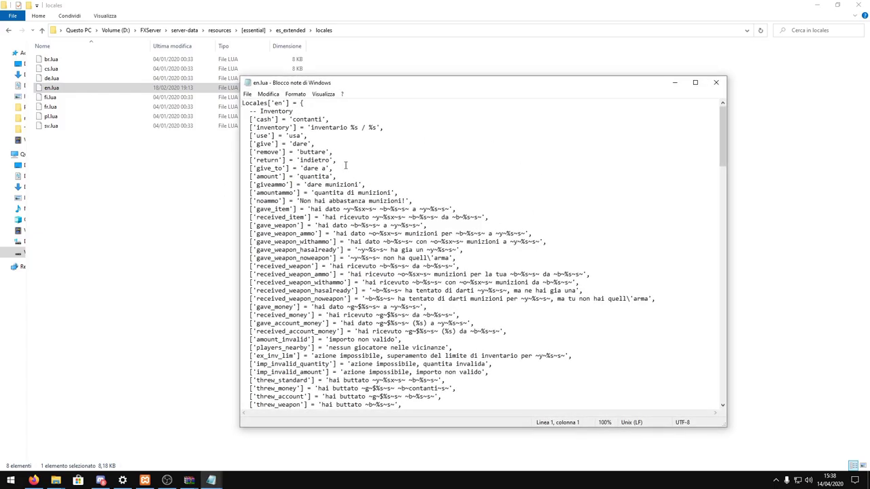
Look through the translation strings in en.lua, highlighting the 'cash' key and its 'contanti' text under Inventory
drag(723, 126, 712, 387)
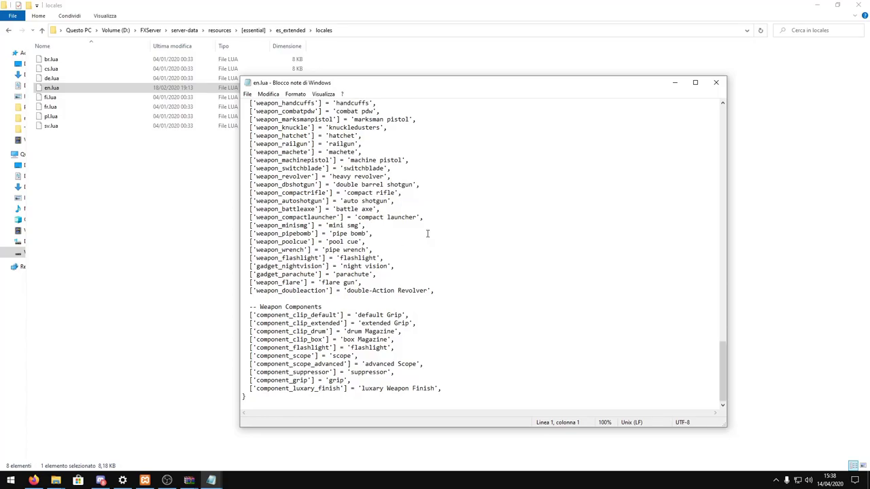
scroll(477, 264, up, 15)
drag(725, 299, 723, 103)
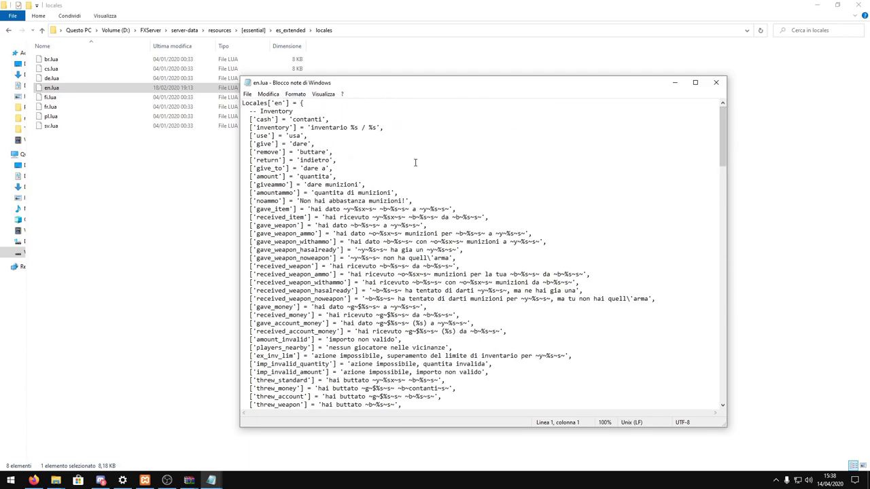
drag(250, 119, 278, 120)
click(278, 120)
drag(292, 120, 325, 119)
click(345, 127)
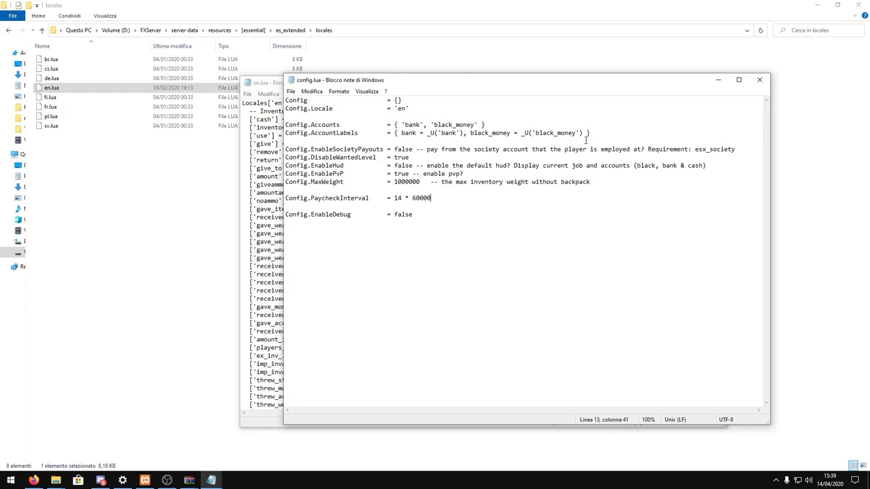
Bring the en.lua window forward, look over its Inventory translation strings, and close the file
click(280, 85)
drag(301, 85, 278, 63)
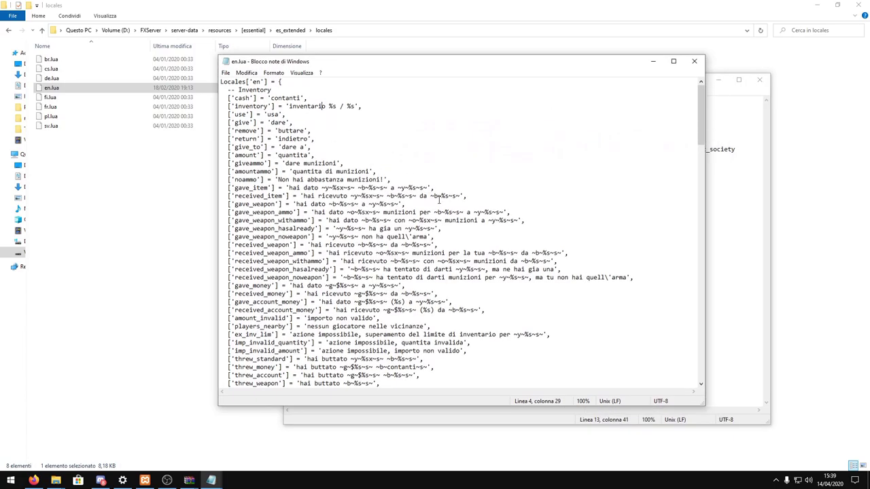
drag(592, 314, 311, 71)
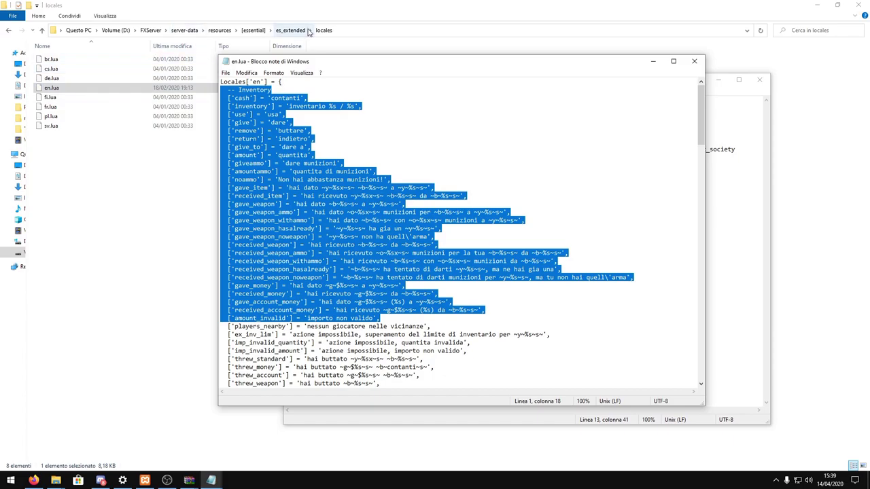
click(392, 180)
drag(391, 179, 462, 310)
click(461, 310)
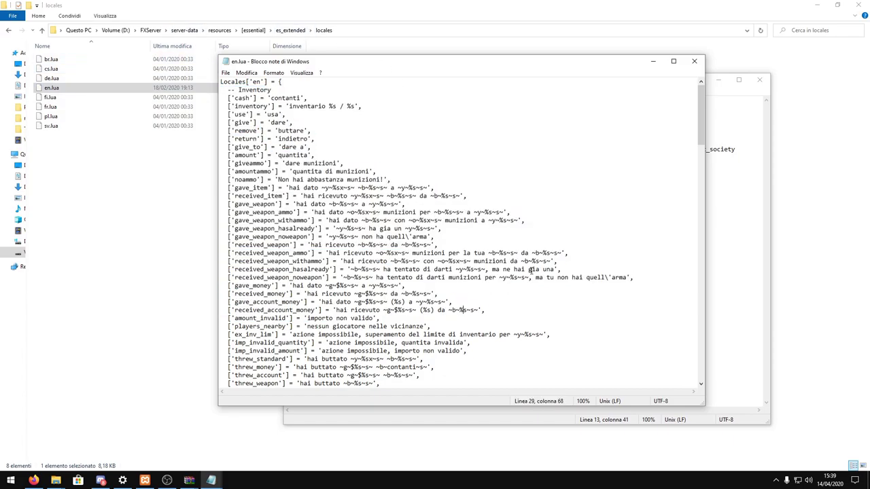
click(694, 62)
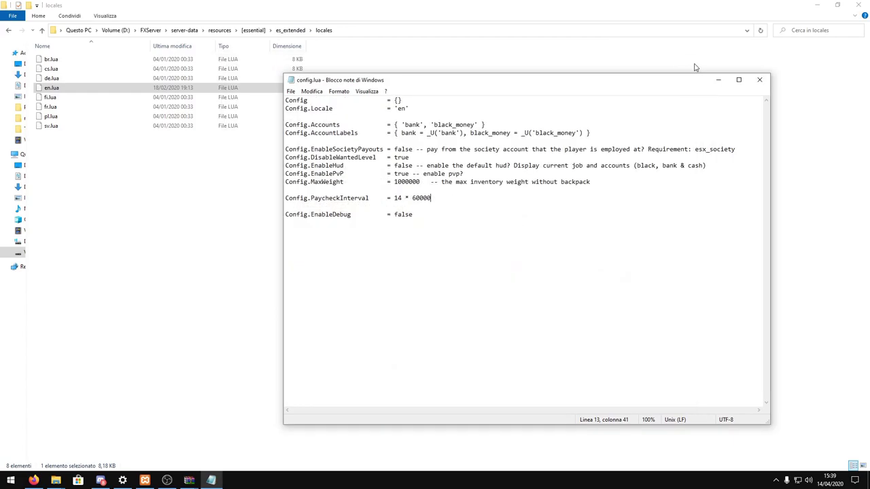
In config.lua, highlight the Config.Locale value and set Config.EnableHud to true
drag(460, 81, 432, 78)
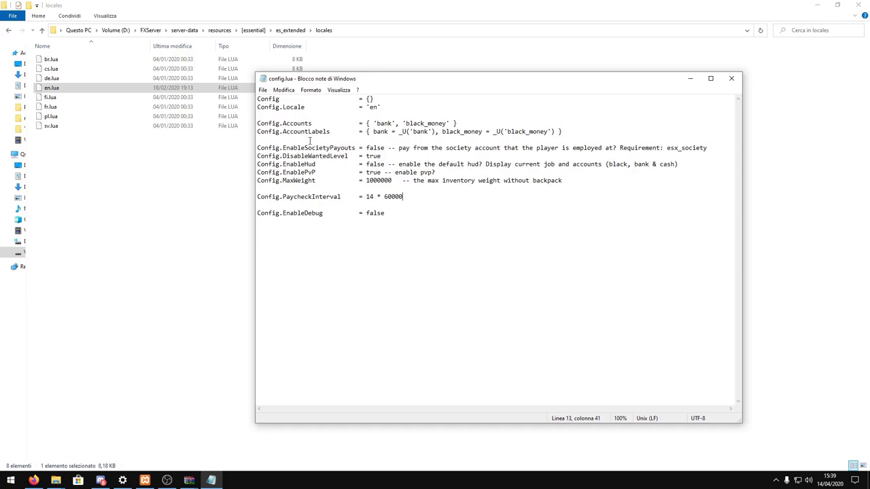
double_click(372, 108)
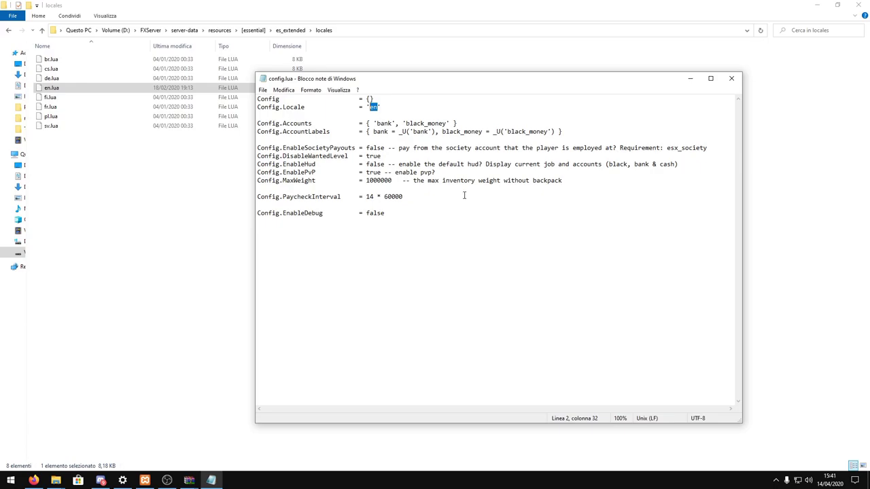
double_click(368, 164)
text(true)
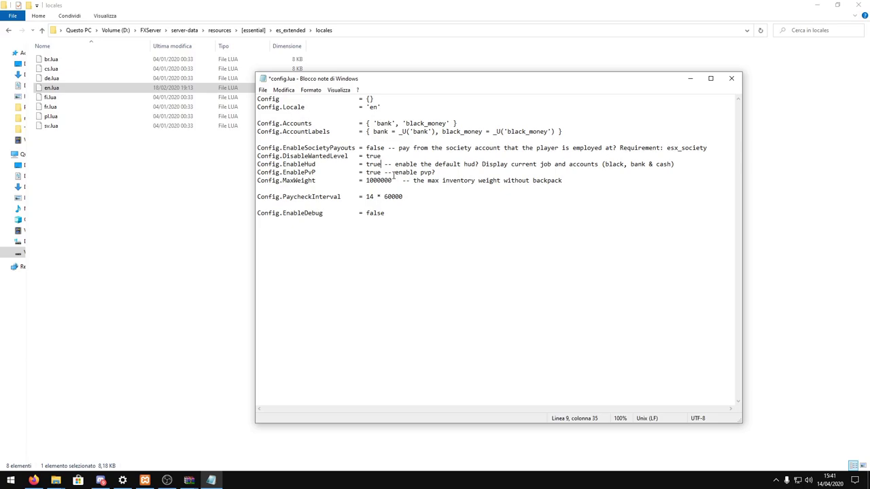
Point out the Config.PaycheckInterval setting, then save config.lua and close it
drag(311, 196, 349, 196)
click(360, 196)
click(268, 92)
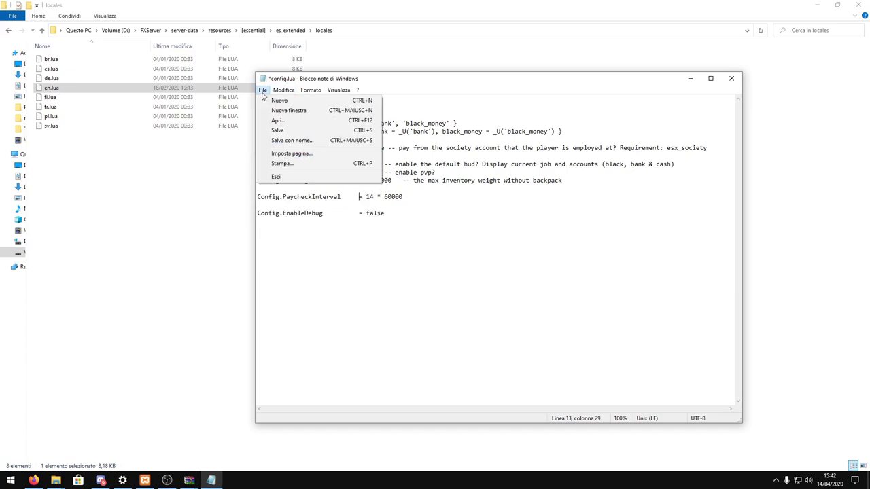
click(279, 129)
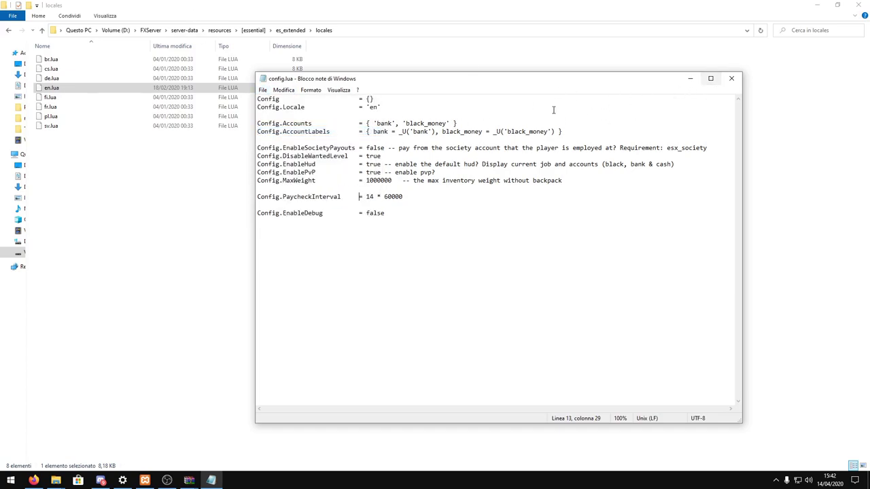
click(731, 79)
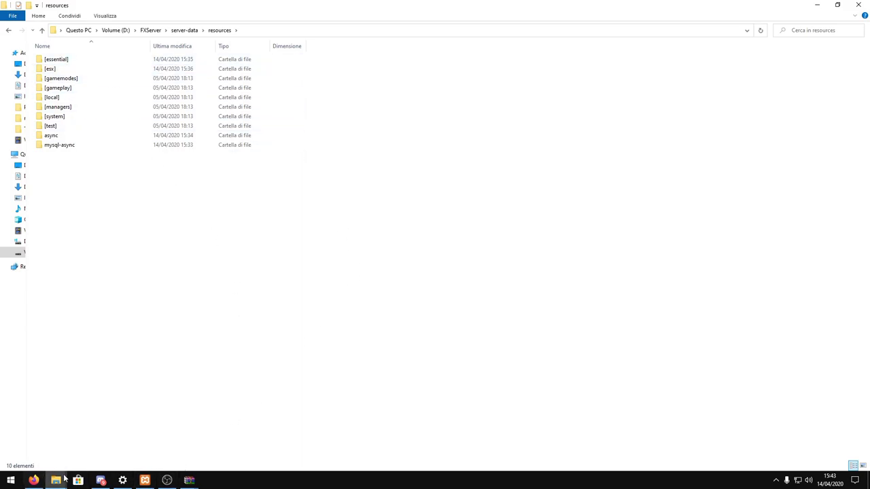
Switch to phpMyAdmin in Firefox and import es_extended.sql from the es_extended folder into the essentialmode database
click(33, 481)
click(282, 7)
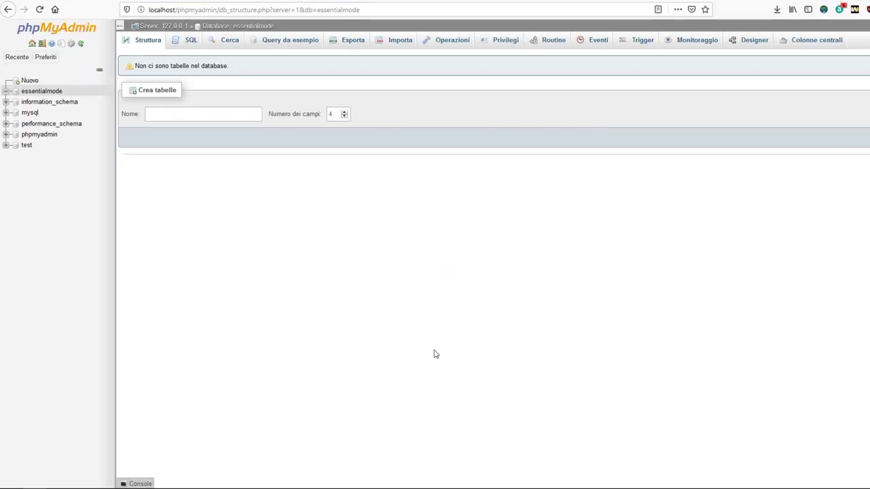
click(394, 38)
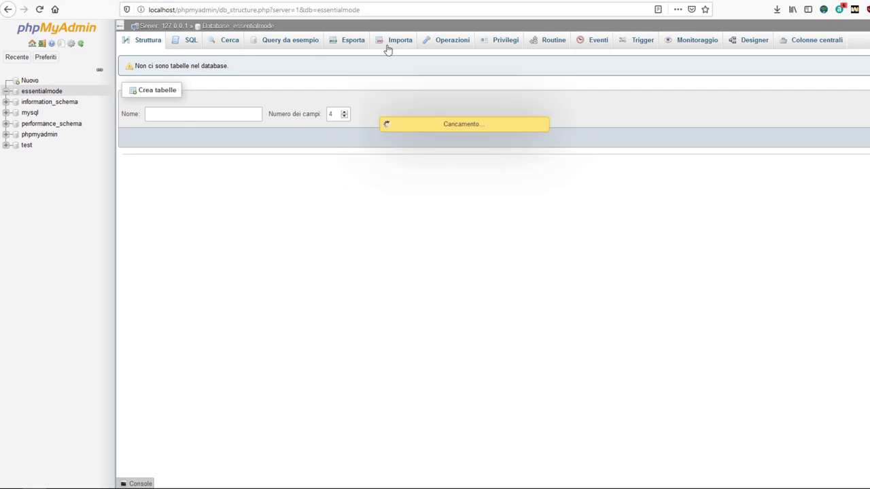
click(216, 147)
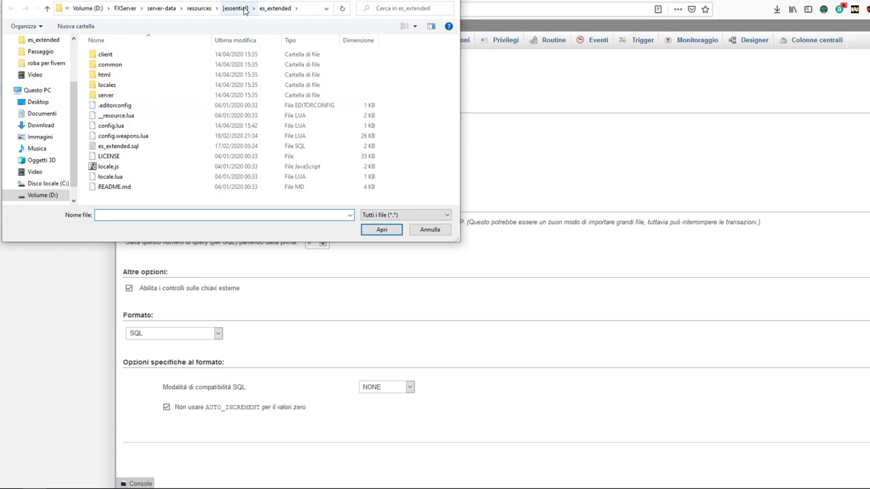
click(120, 148)
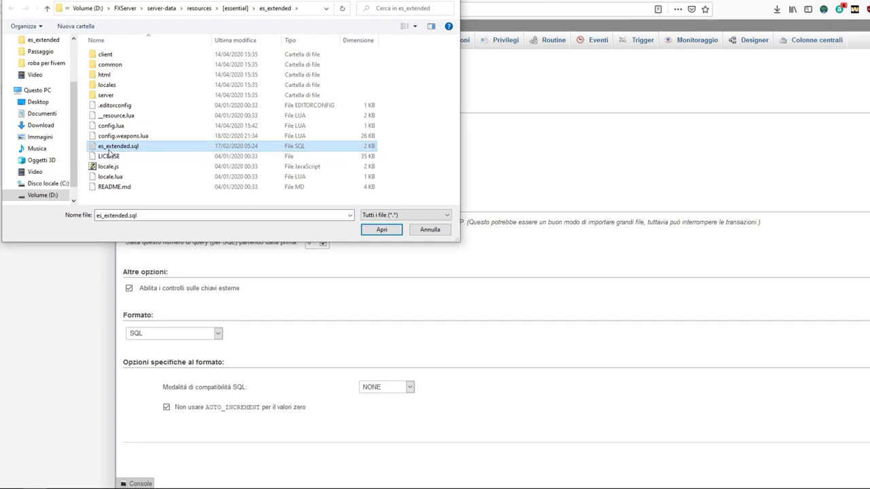
click(382, 230)
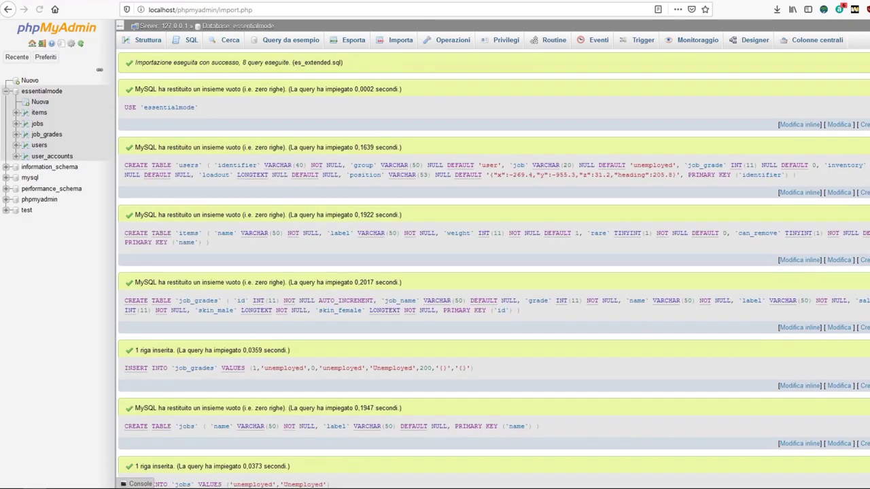
Review the import results and browse the users, job_grades, jobs and items tables of the essentialmode database
scroll(414, 290, down, 3)
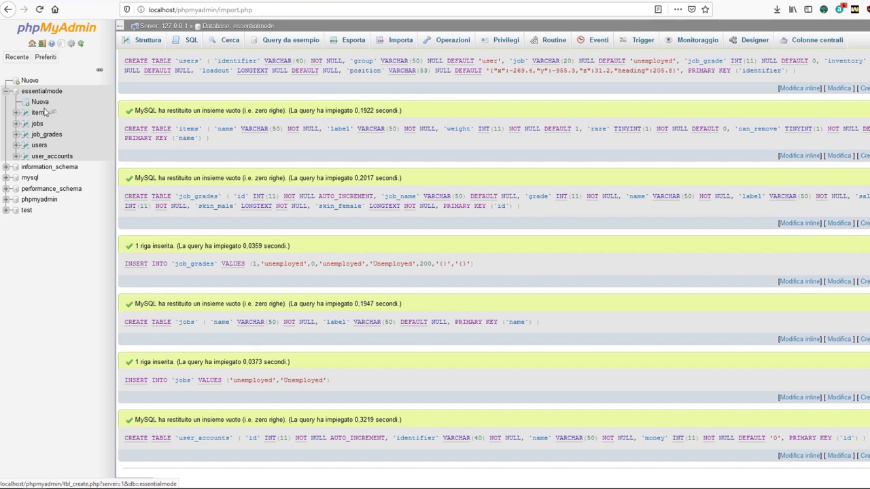
click(39, 145)
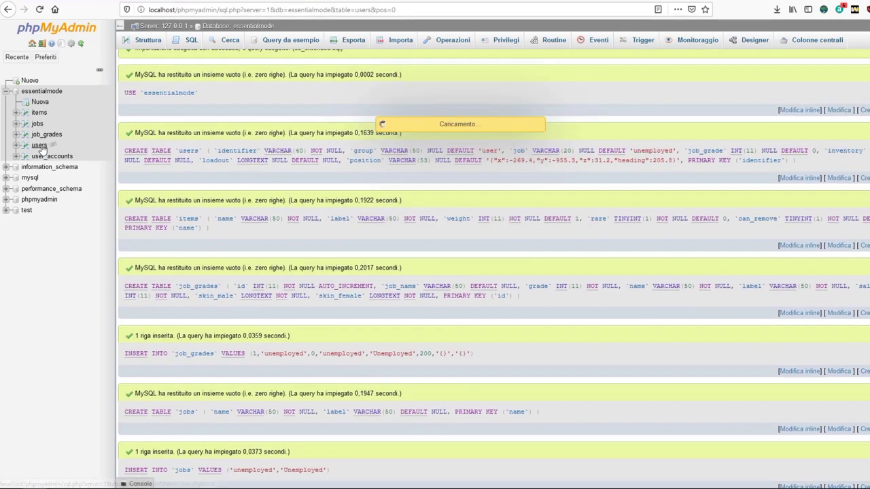
click(45, 153)
click(51, 135)
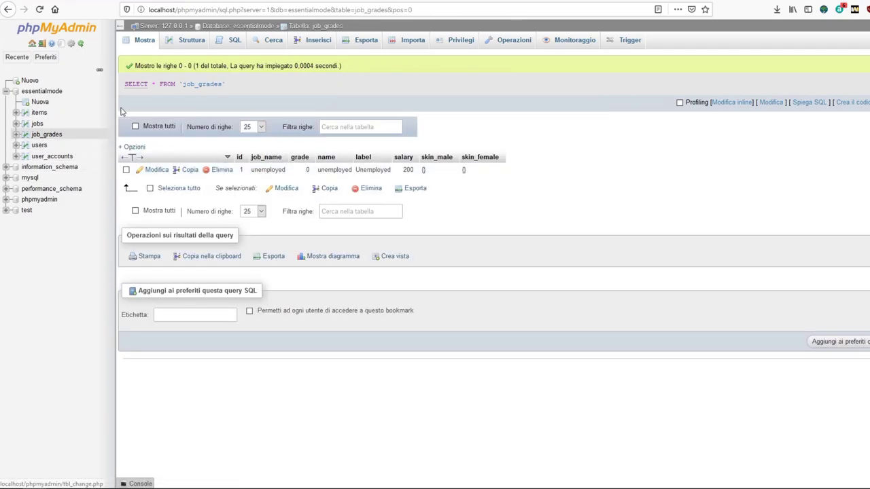
click(38, 124)
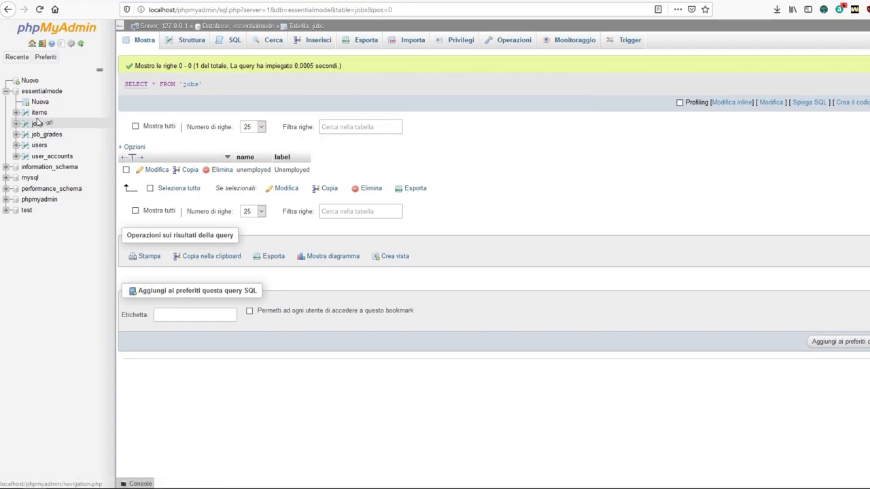
click(39, 113)
Switch to File Explorer, examine the contents of the essentialmode folder, and return to the resources folder
key(alt+Tab)
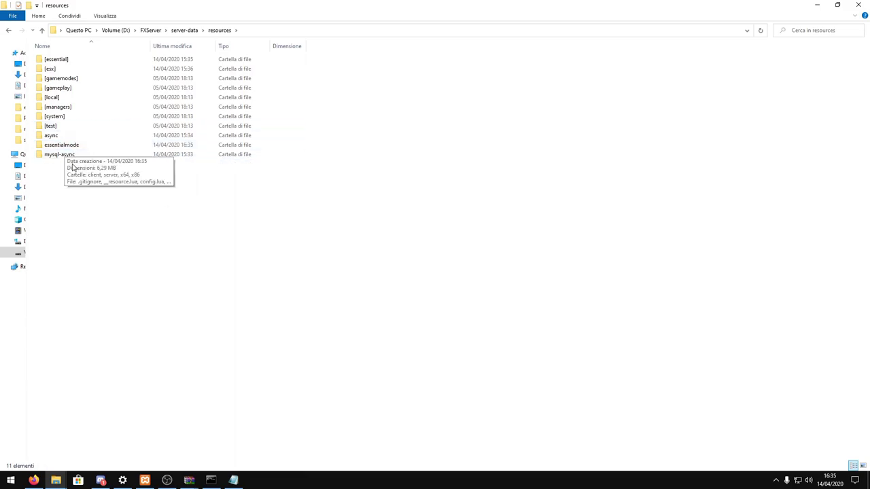
double_click(115, 145)
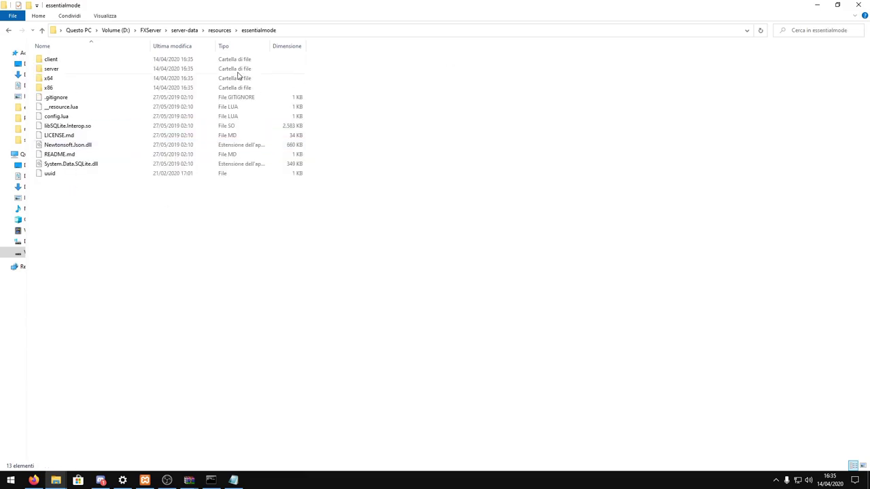
key(ctrl+a)
click(42, 30)
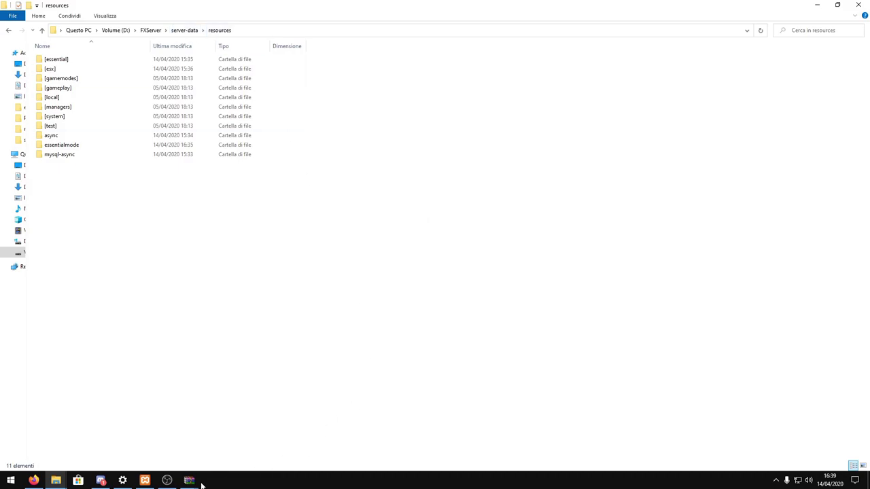
Examine the files in the esplugin_mysql folder and return to the resources folder
click(180, 148)
double_click(180, 148)
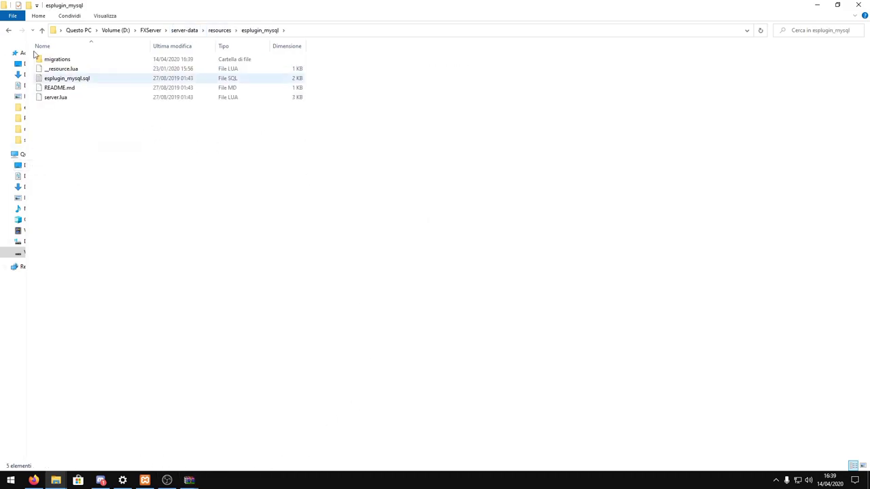
click(42, 30)
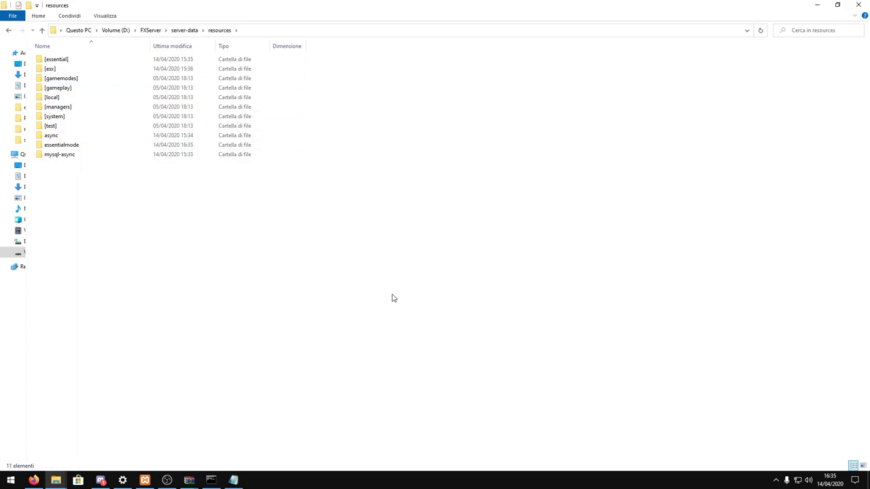
Go up to the server-data folder, bring up server.cfg in Notepad, and highlight its database connection string block
click(41, 29)
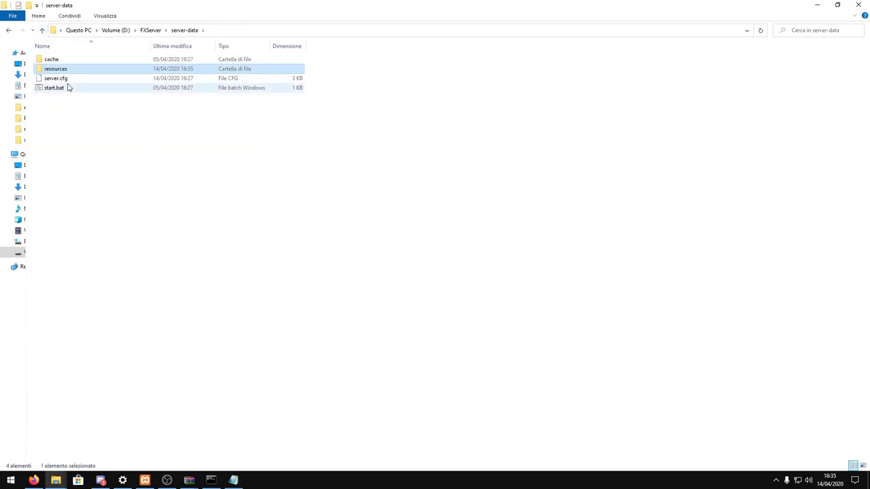
click(234, 480)
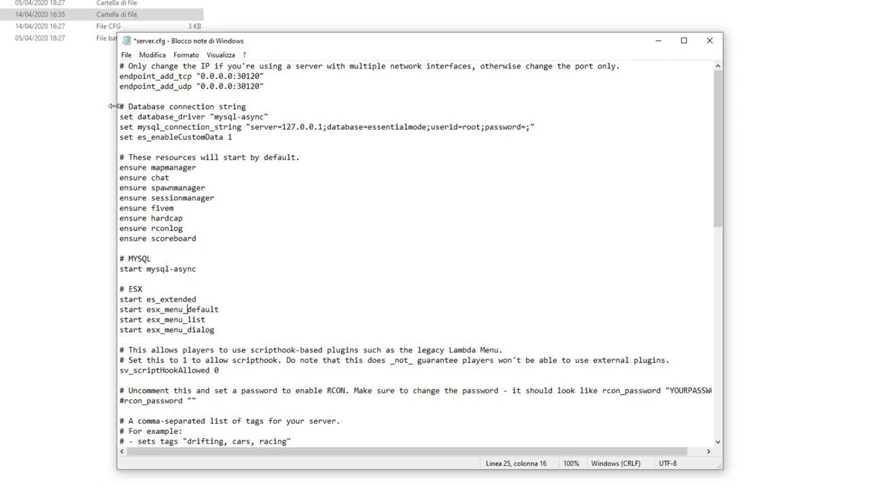
drag(120, 107, 328, 145)
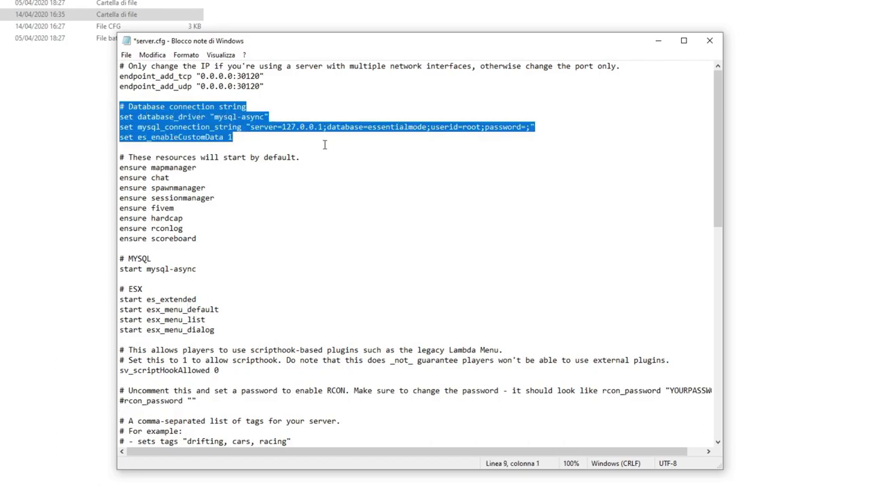
click(125, 108)
click(326, 167)
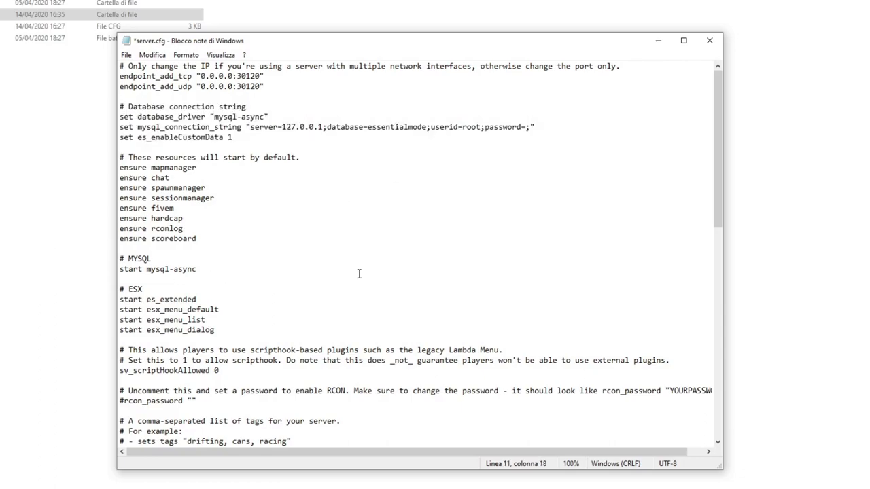
Highlight the MYSQL and ESX resource start lines in server.cfg
scroll(359, 273, down, 2)
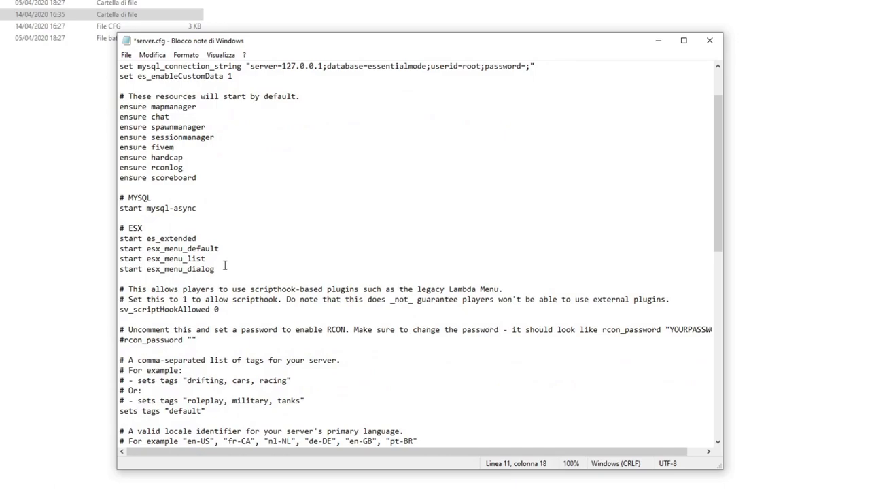
drag(216, 269, 111, 201)
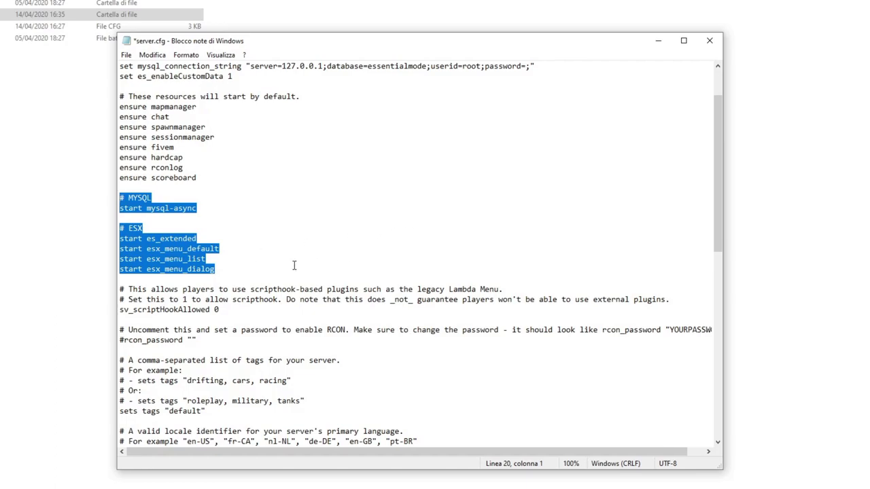
click(268, 278)
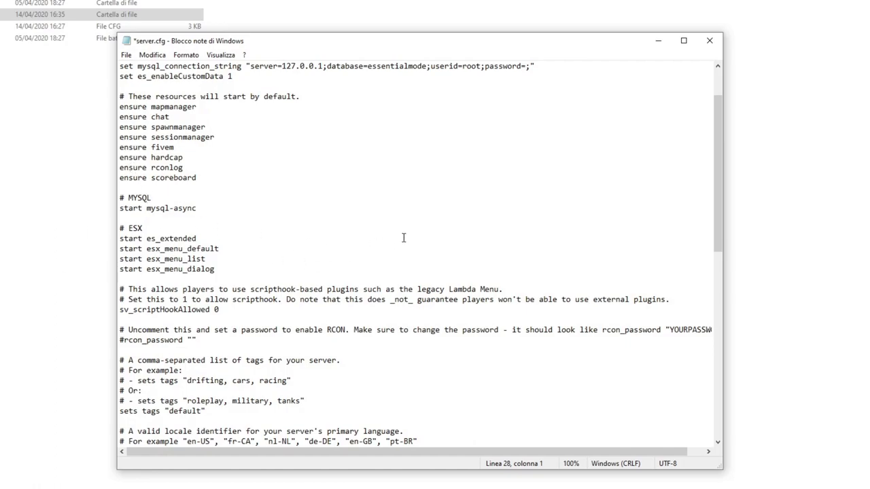
Add the line 'start essentialmode' directly under the # ESX comment in server.cfg, above 'start es_extended'
click(175, 230)
key(Return)
text(start esse)
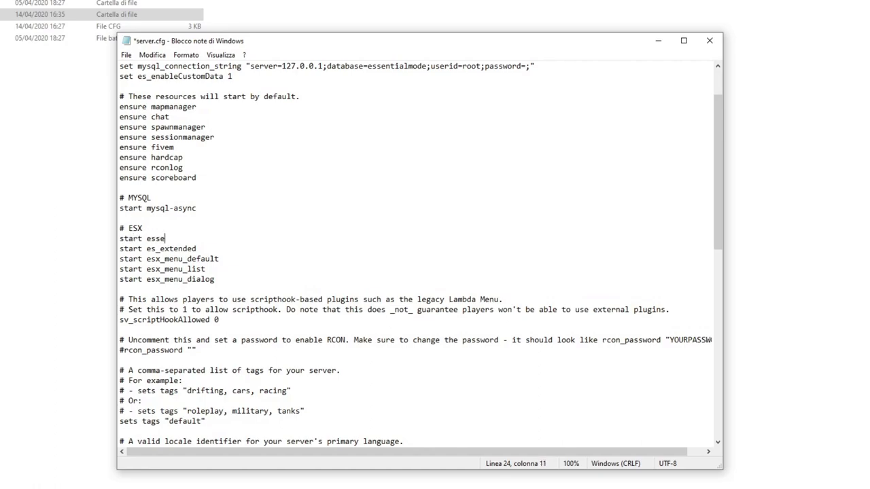
text(ntialmode)
scroll(469, 243, down, 15)
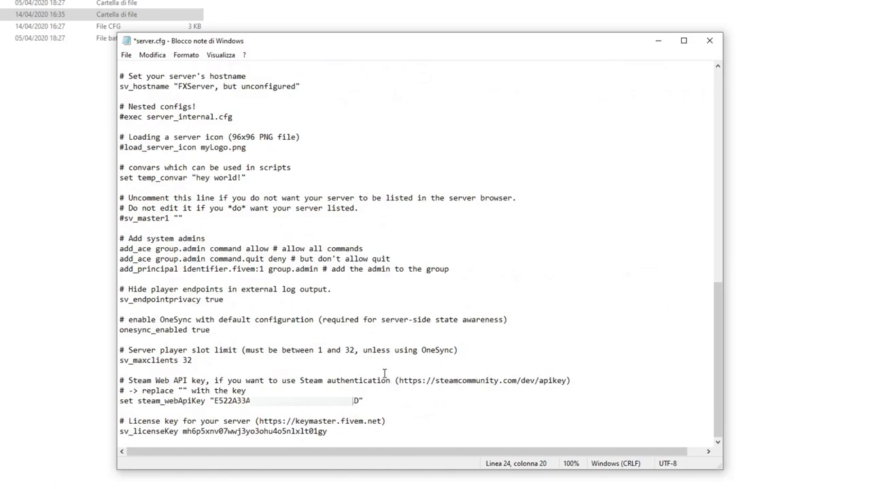
drag(399, 380, 565, 383)
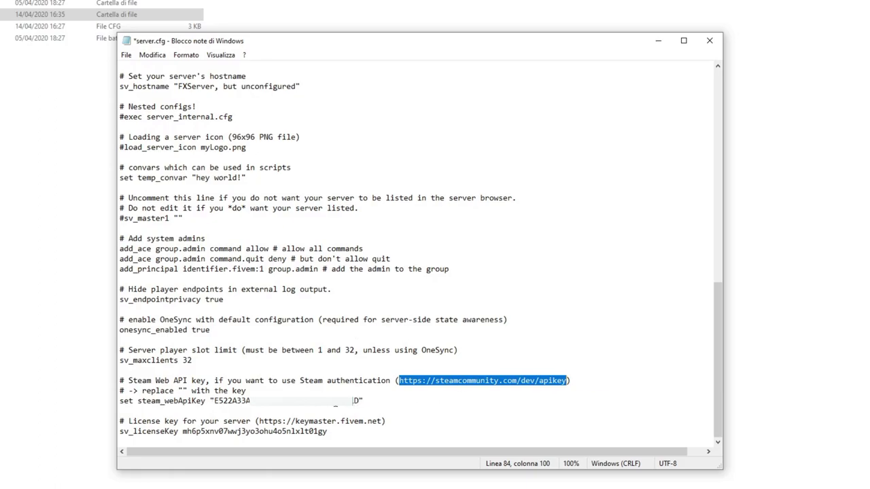
click(126, 55)
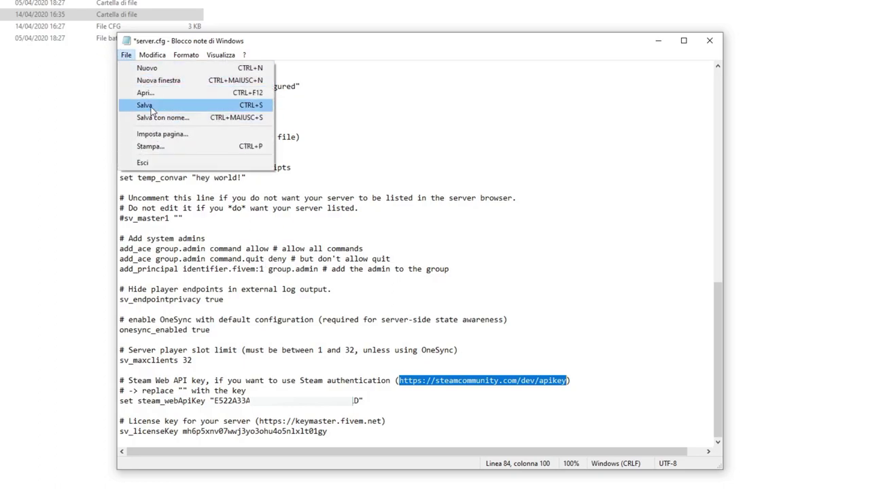
click(166, 107)
Look through the whole saved server.cfg file, from the database connection string to the final settings
scroll(442, 316, up, 18)
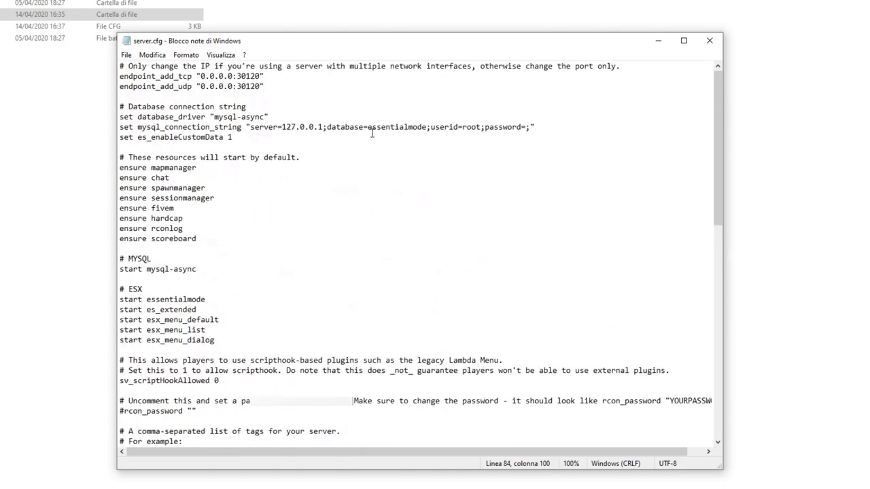
scroll(519, 152, down, 16)
scroll(526, 155, up, 16)
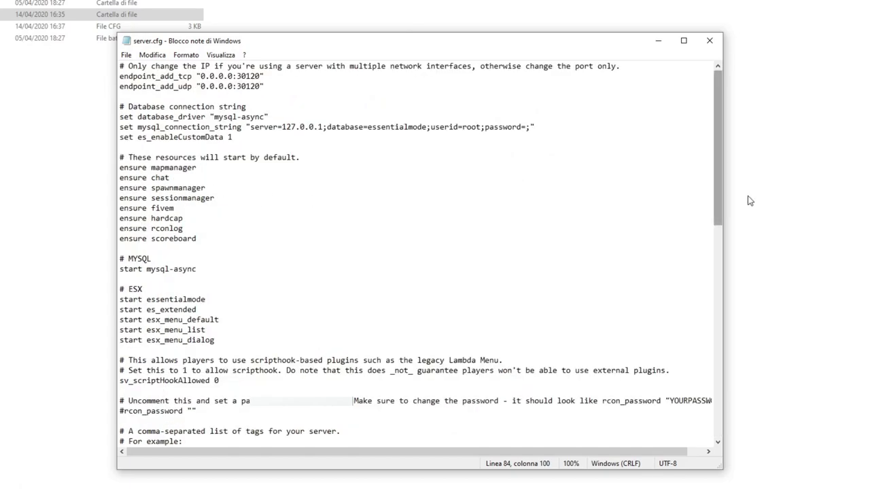